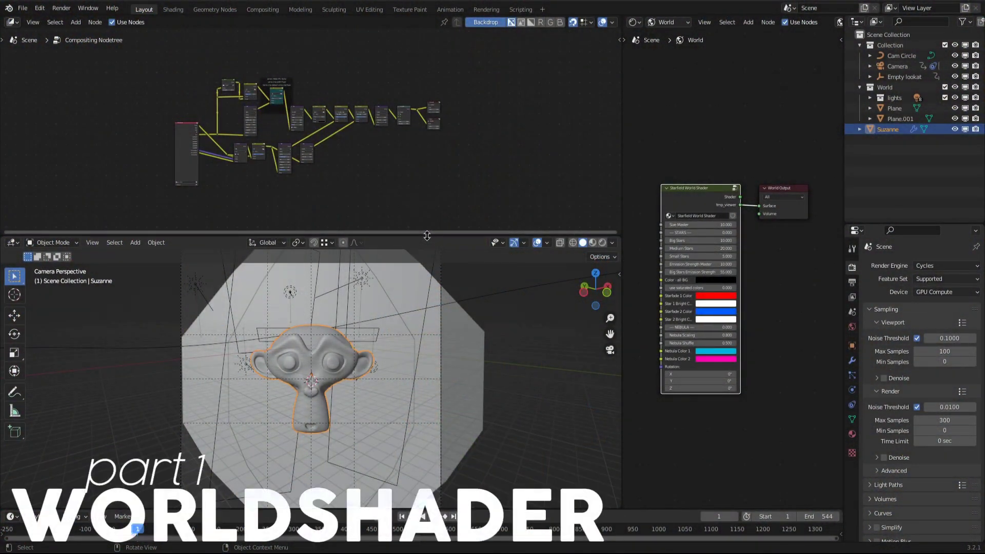
- Enlarge the 3D viewport over the compositor and switch it to Rendered shading, viewing the monkey head outside the camera
left_click_drag(427, 238, 439, 49)
key("z")
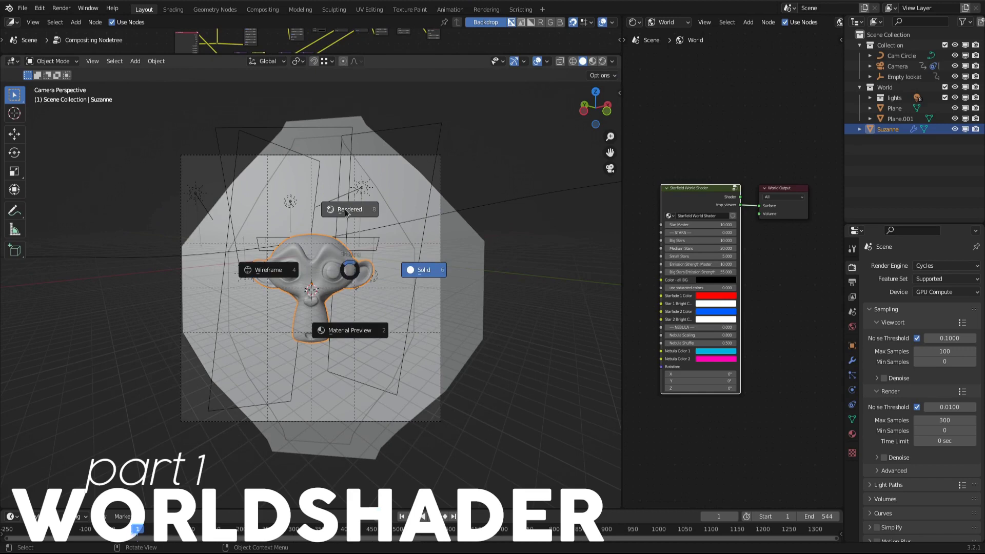
left_click(348, 210)
mouse_move(382, 313)
middle_mouse_down()
mouse_move(286, 275)
mouse_move(321, 270)
middle_mouse_up()
- Disable the Transparent film option in the render settings
scroll(287, 274, "down", 3)
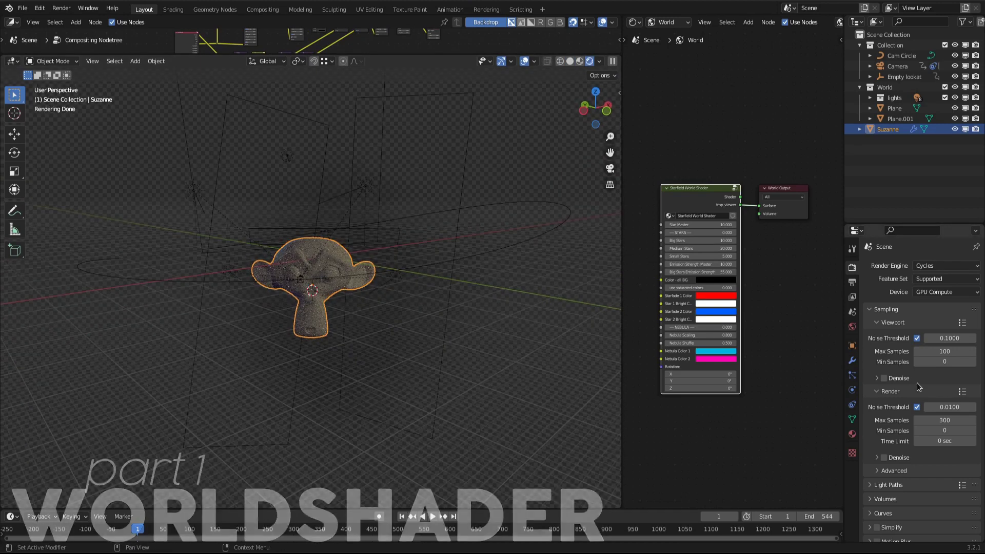
scroll(916, 383, "down", 9)
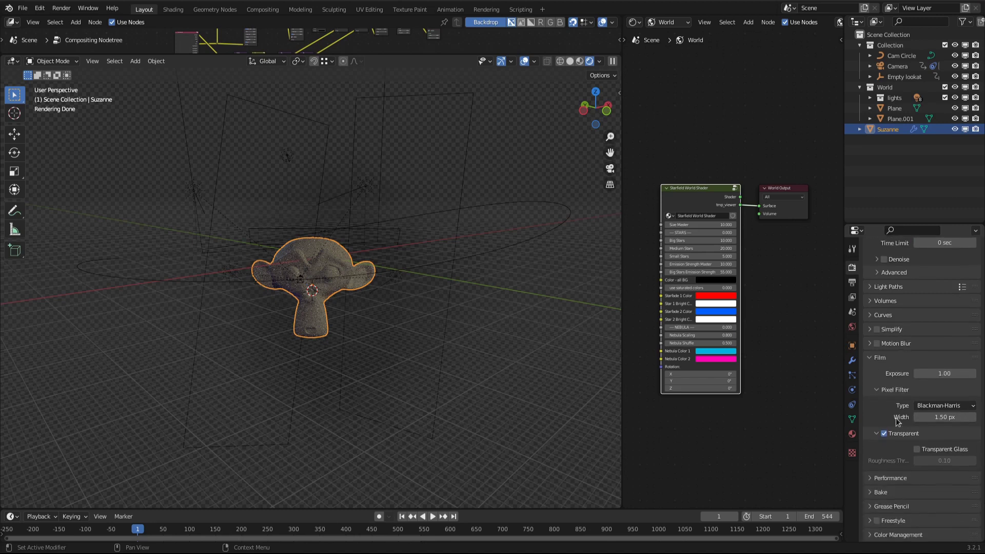
left_click(884, 433)
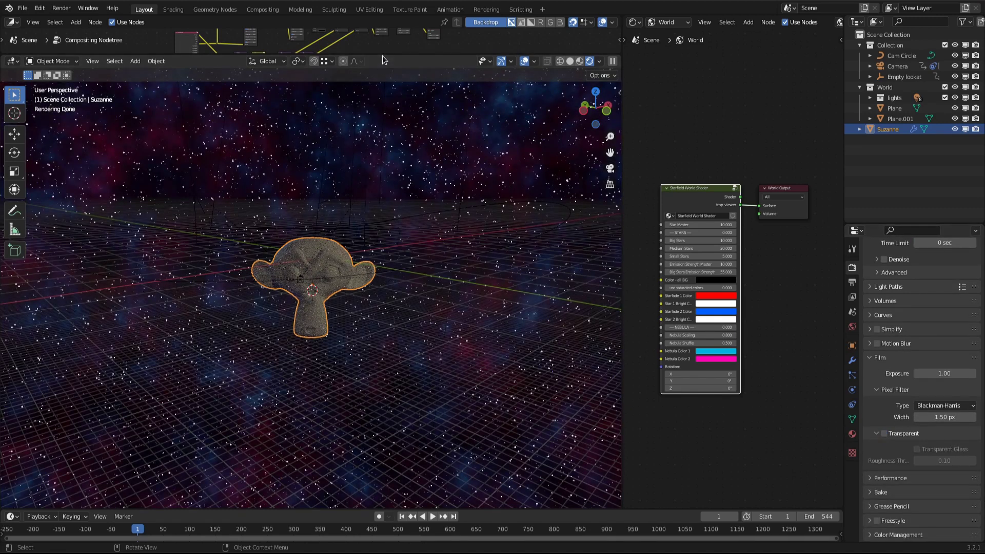
- Examine the compositing node tree, following the Render Layers Env output to the glare and mix nodes
left_click_drag(382, 53, 360, 245)
scroll(191, 131, "up", 3)
scroll(190, 131, "up", 5)
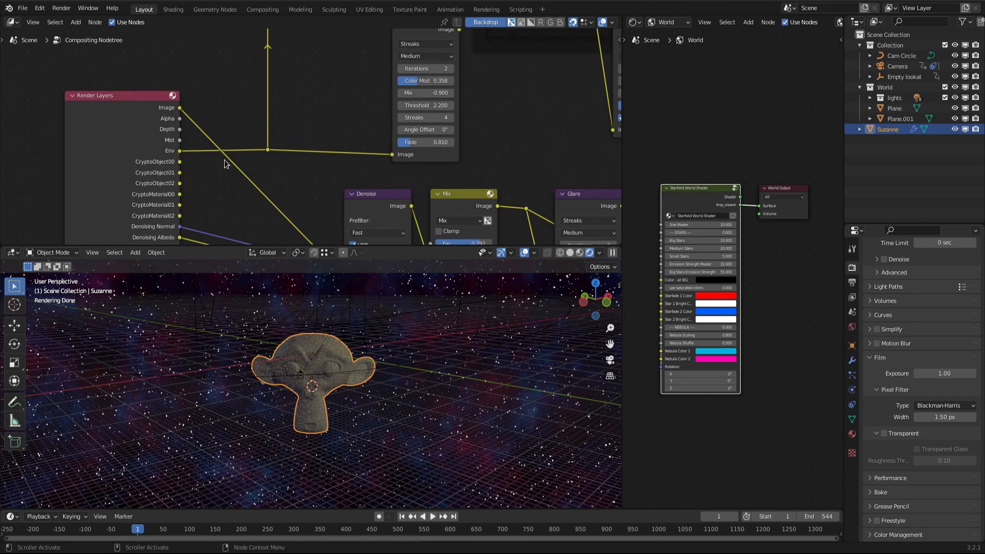
scroll(229, 161, "down", 4)
middle_click_drag(322, 113, 299, 161)
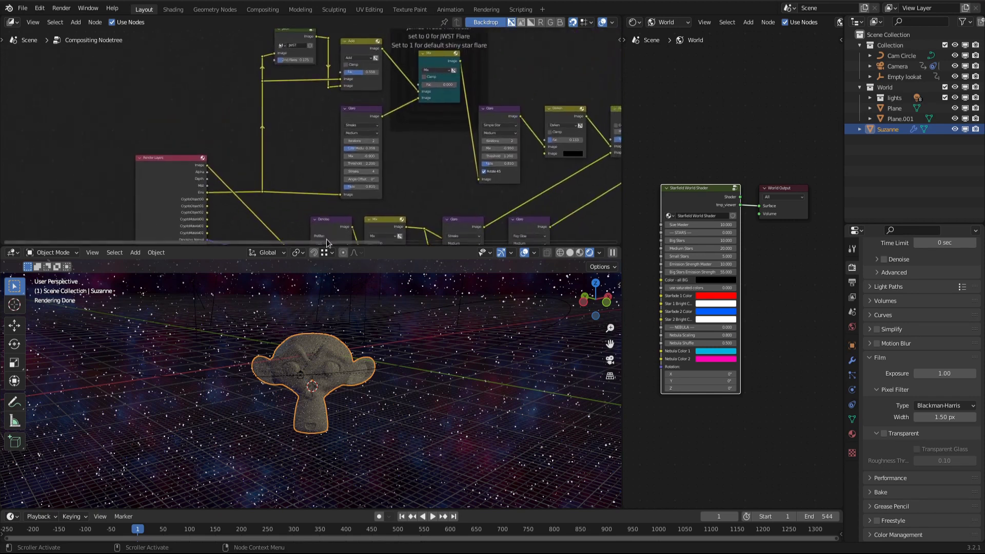
scroll(254, 208, "up", 1)
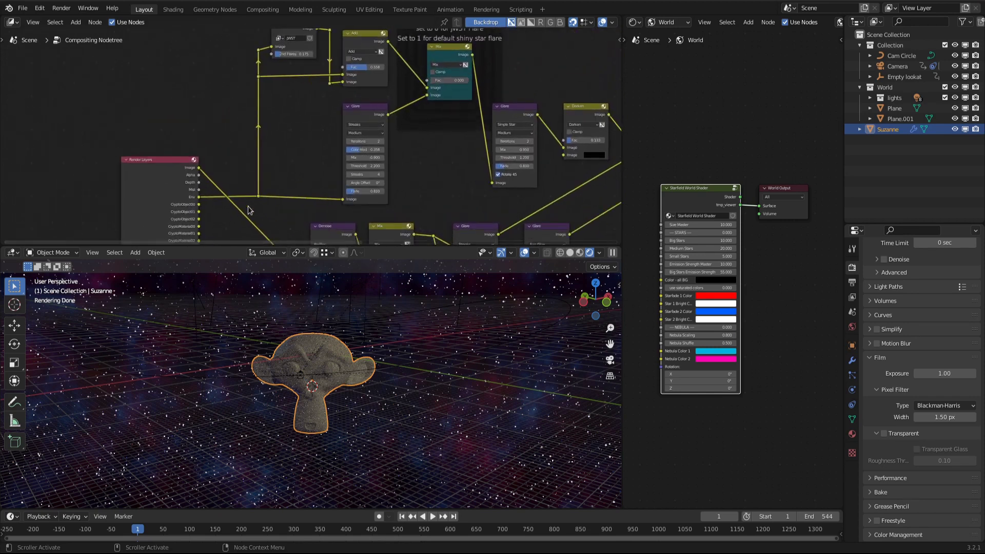
middle_click_drag(290, 210, 288, 159)
scroll(426, 156, "down", 4)
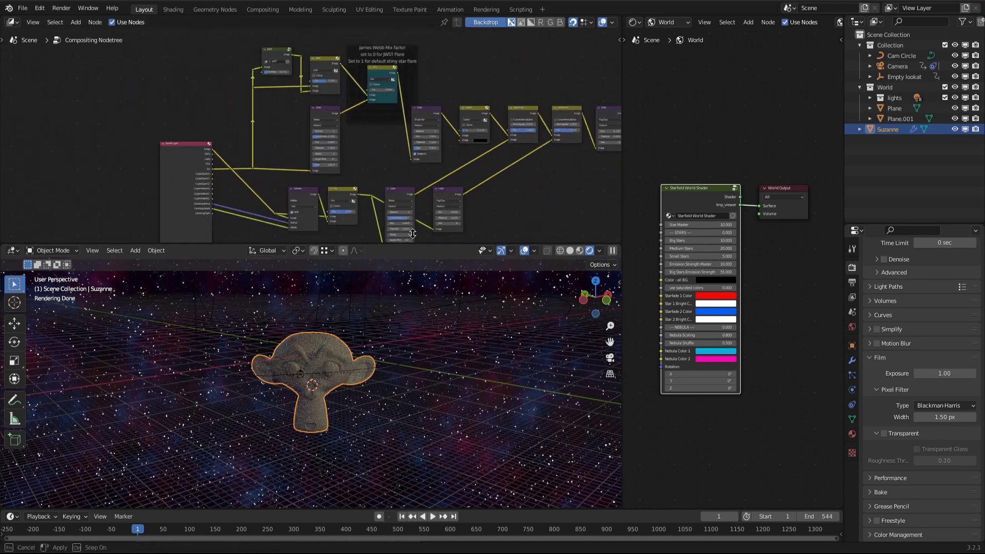
- Enlarge the 3D viewport over the compositor again and hide the viewport overlays
left_click_drag(431, 246, 431, 53)
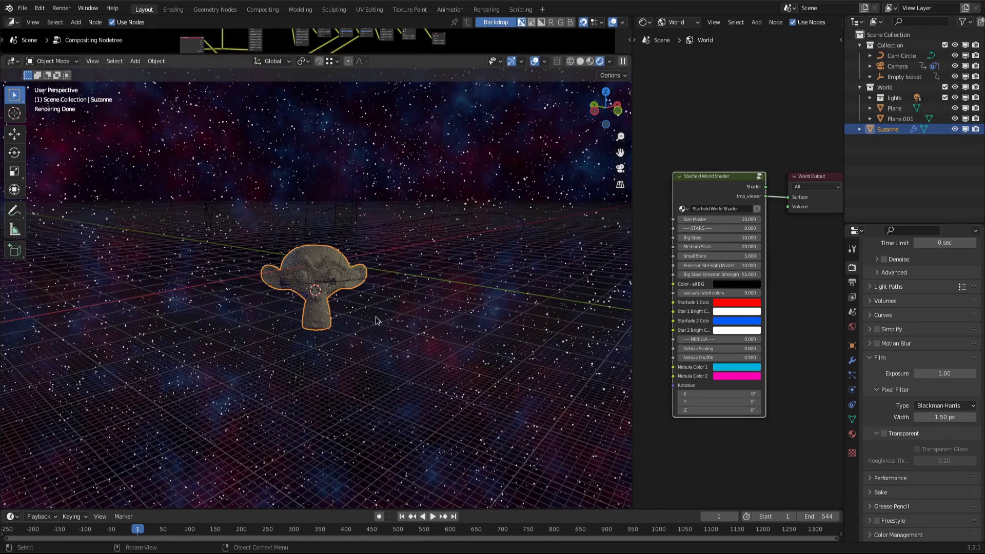
middle_click_drag(376, 321, 375, 319)
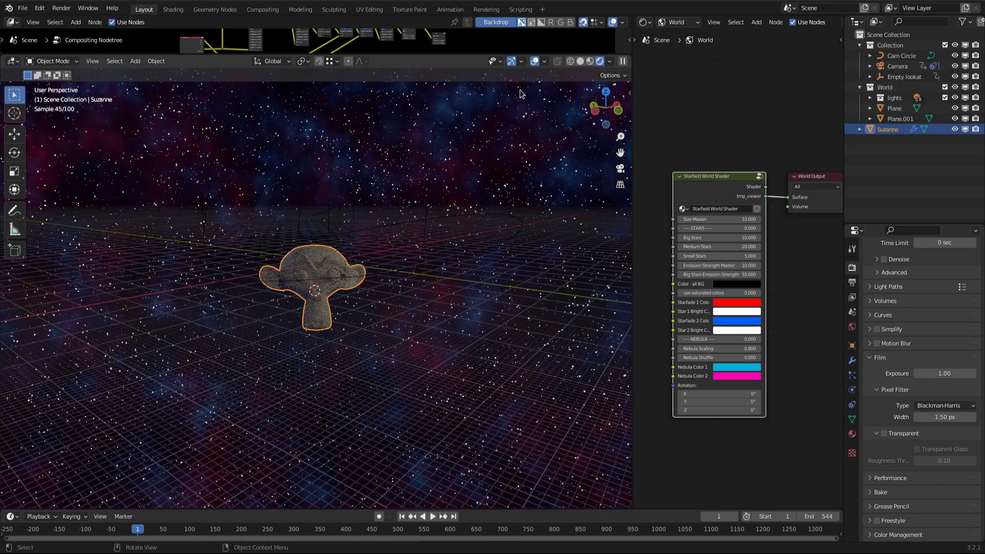
left_click(535, 61)
scroll(420, 284, "up", 1)
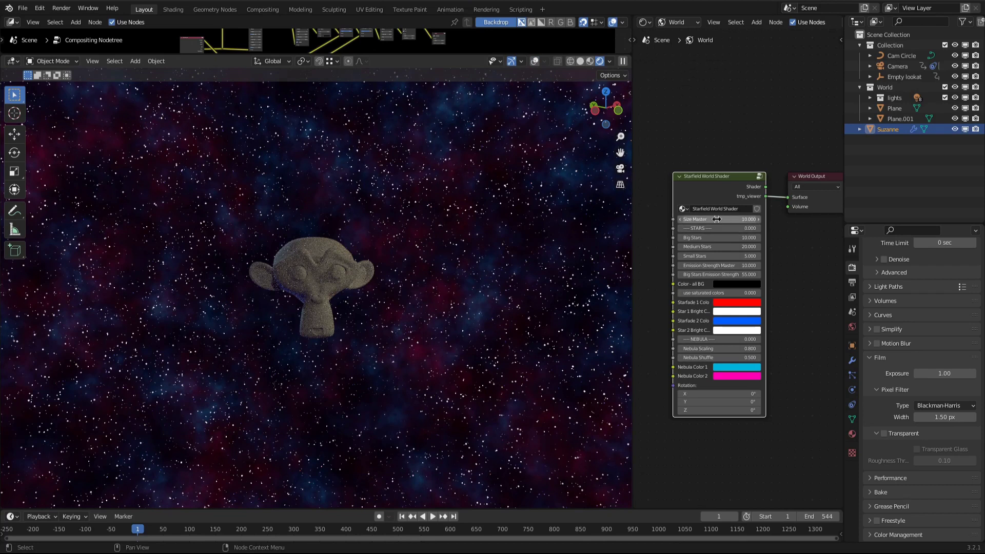
- Try Size Master on the Starfield World Shader node at 4.5, at about 50 and at 0
left_click_drag(720, 220, 670, 219)
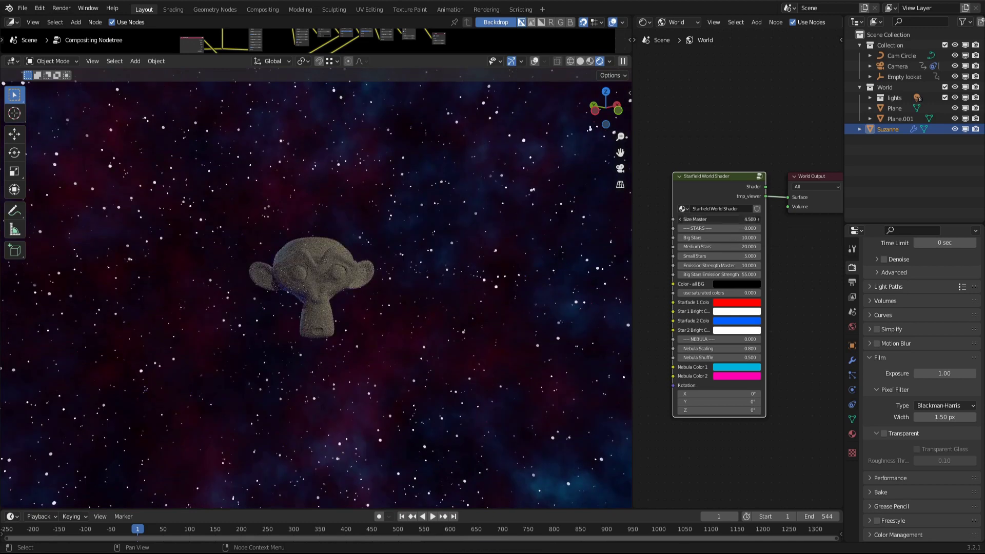
left_click_drag(719, 219, 764, 219)
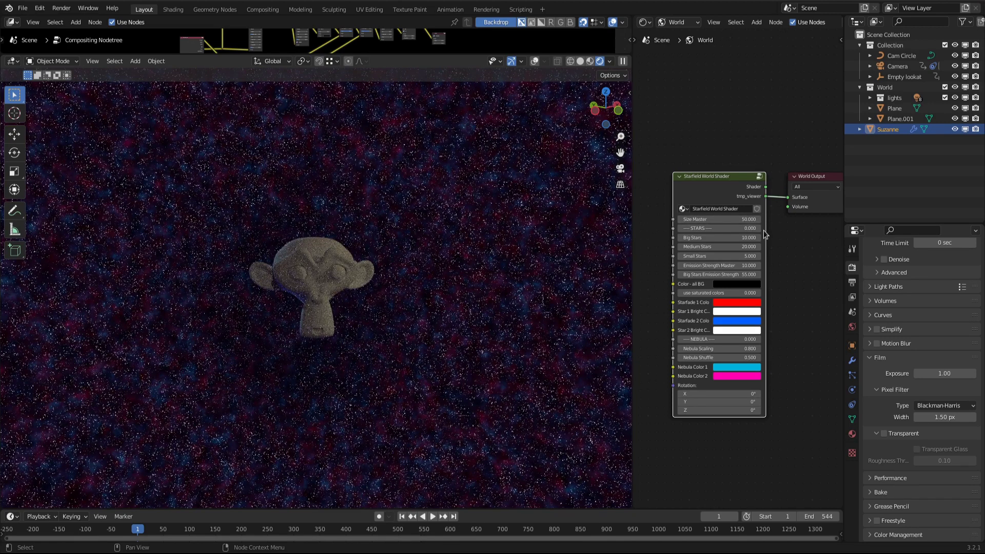
left_click_drag(719, 219, 616, 219)
left_click(728, 220)
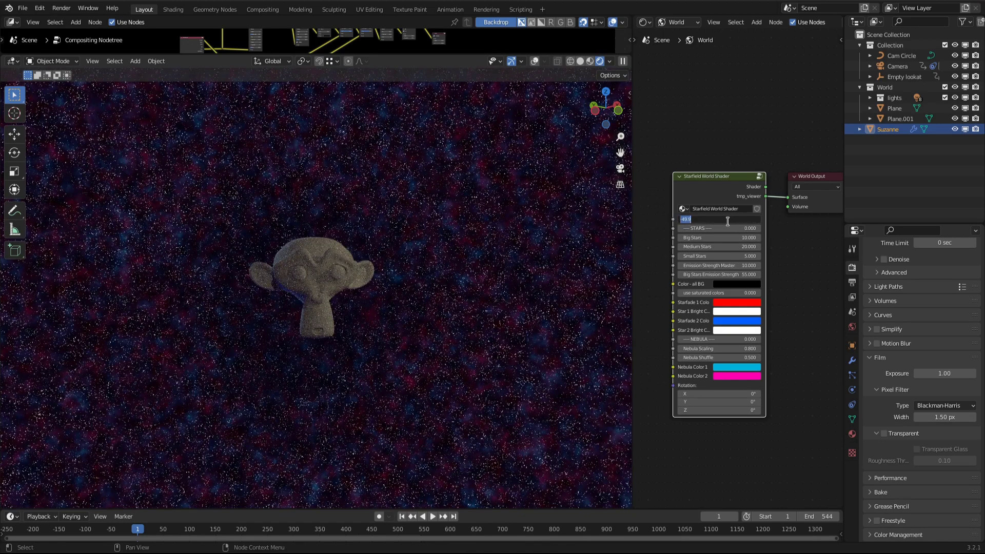
type("0")
key("Return")
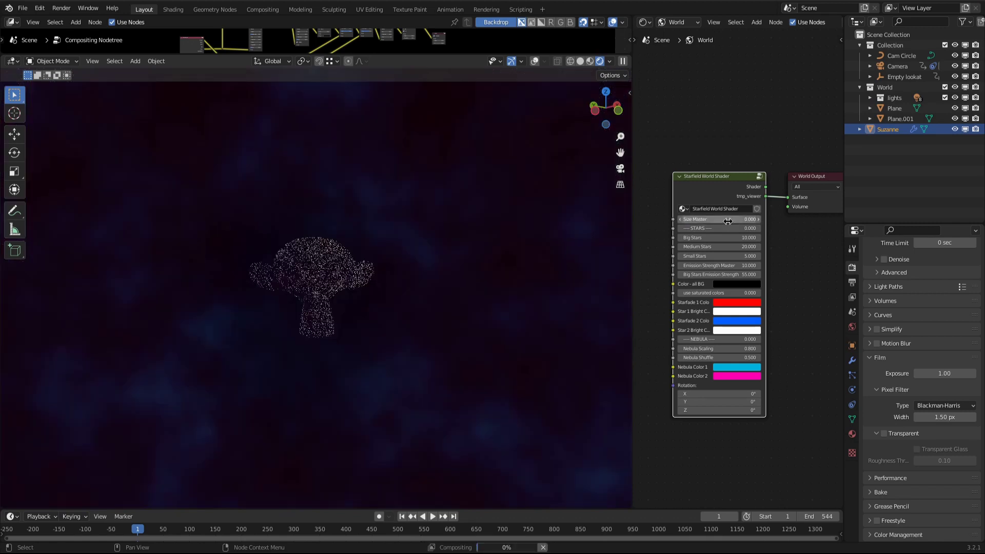
- Try a Size Master value of 2, then set it to 10
left_click(728, 219)
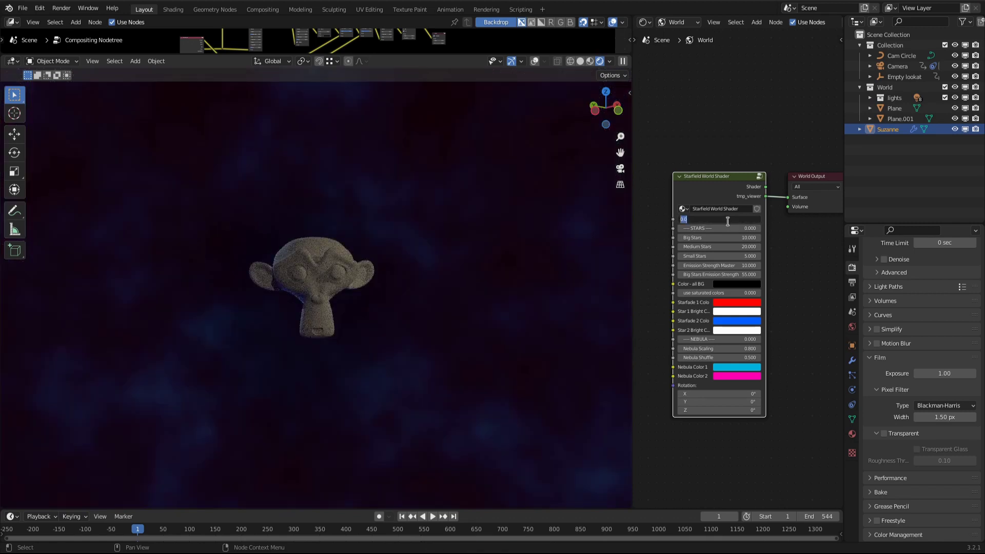
type("2")
key("Return")
left_click(728, 220)
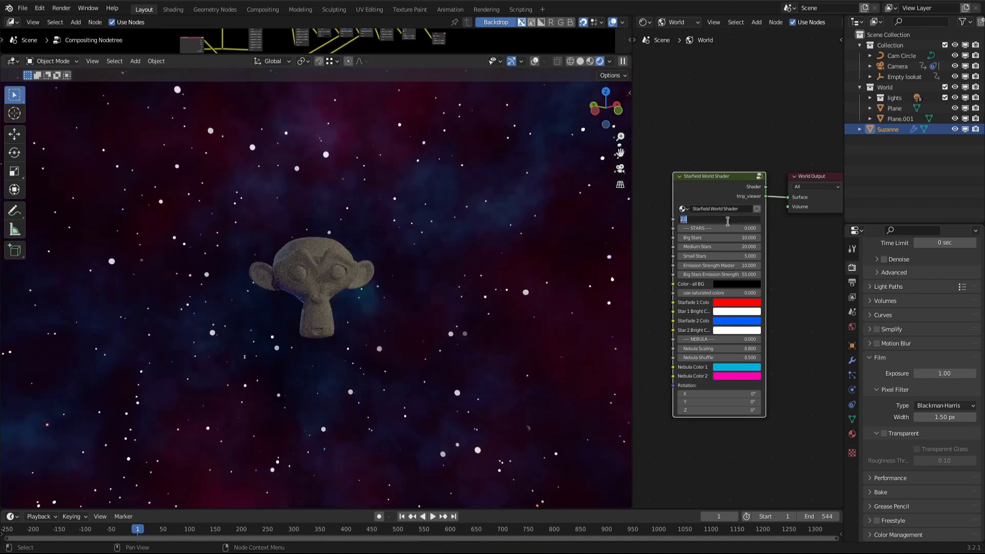
type("10")
key("Return")
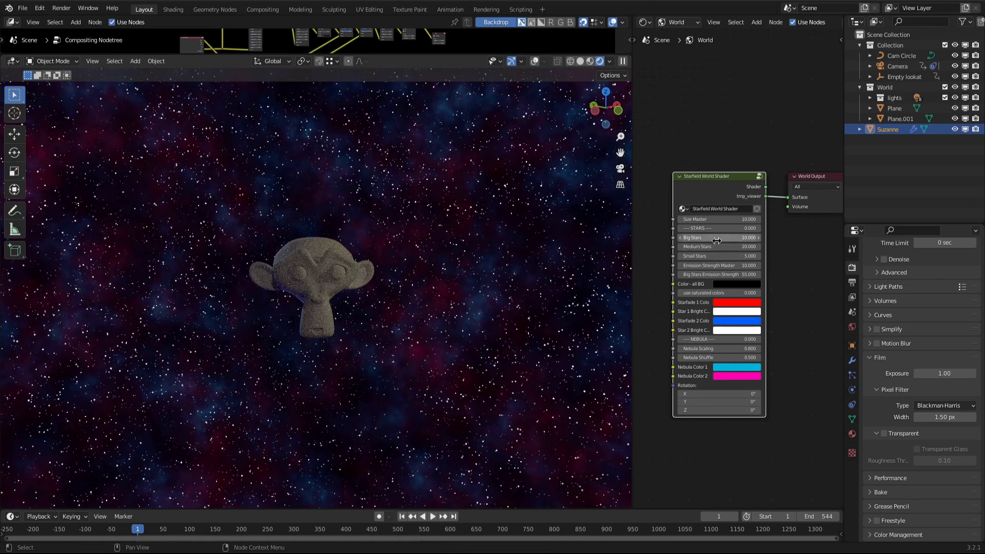
- Try a Big Stars value of 0.8, then set Big Stars to 15
left_click_drag(718, 238, 678, 241)
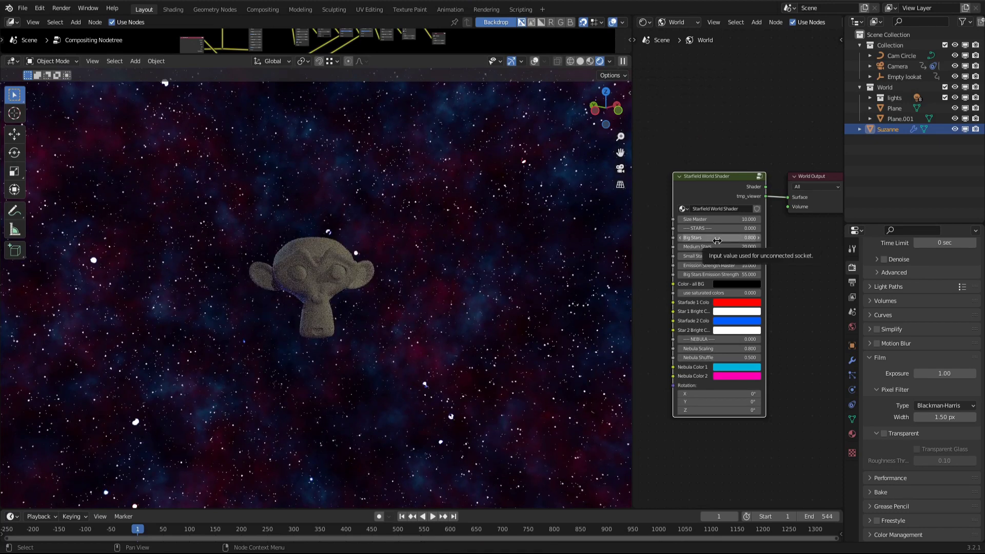
left_click_drag(717, 241, 740, 256)
- Try Medium Stars at 30 and Small Stars at 50, then undo both changes
left_click(719, 247)
type("30")
key("Return")
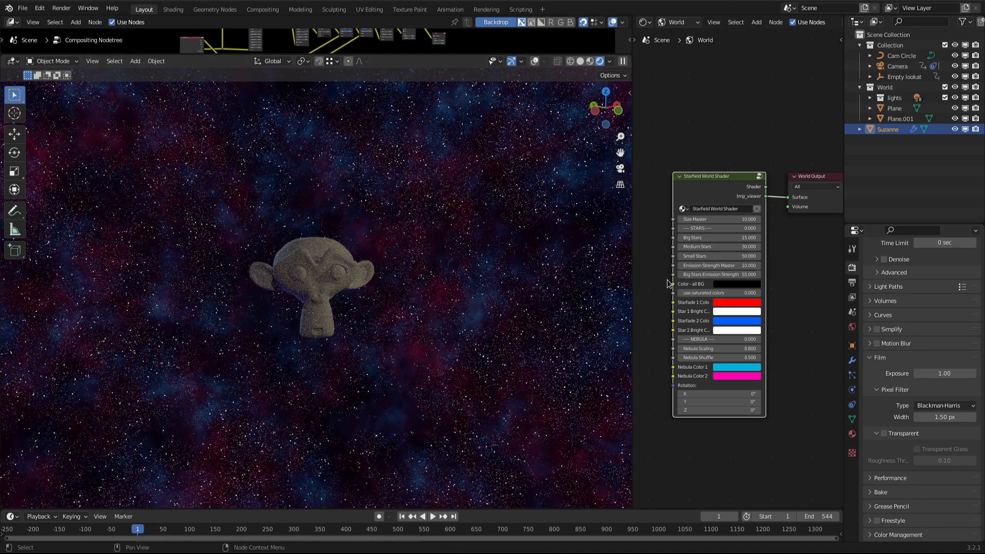
left_click_drag(733, 256, 721, 256)
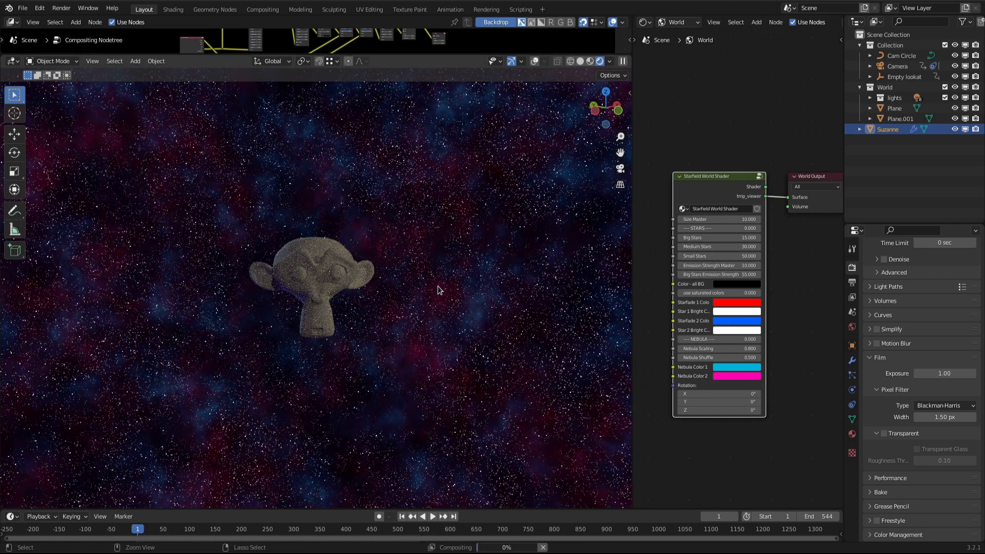
key("ctrl+z")
key("ctrl+z")
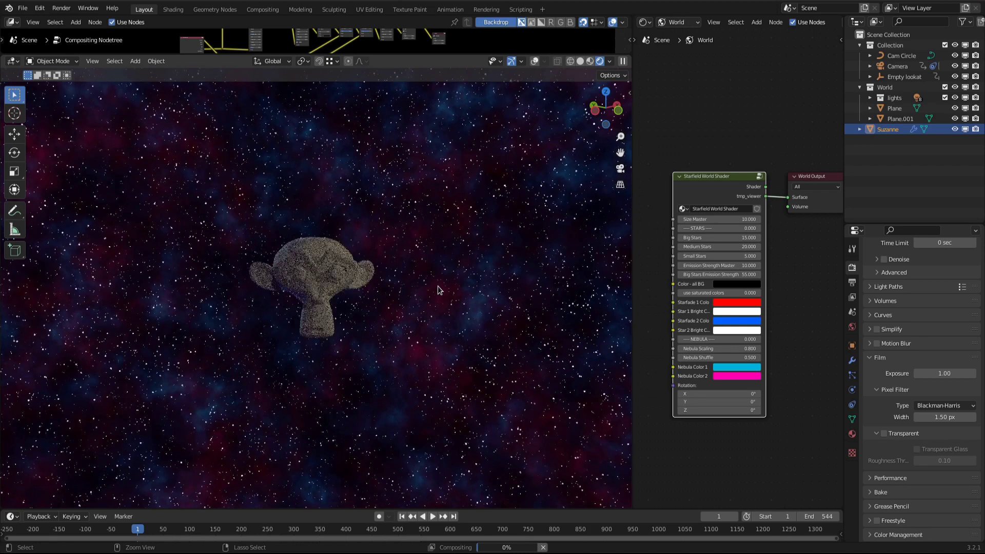
- Try a Small Stars value of 25, then set it to 5
left_click(711, 256)
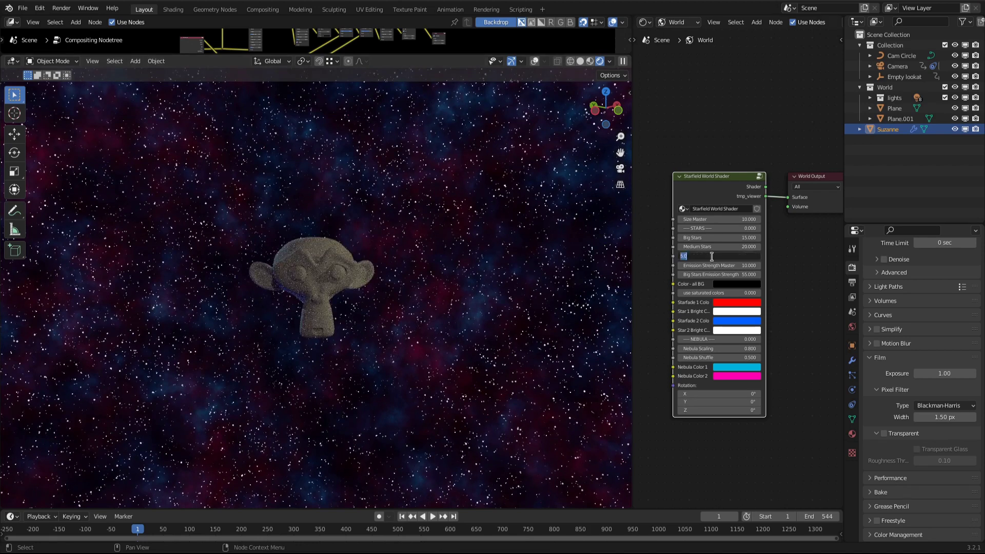
type("25")
key("Return")
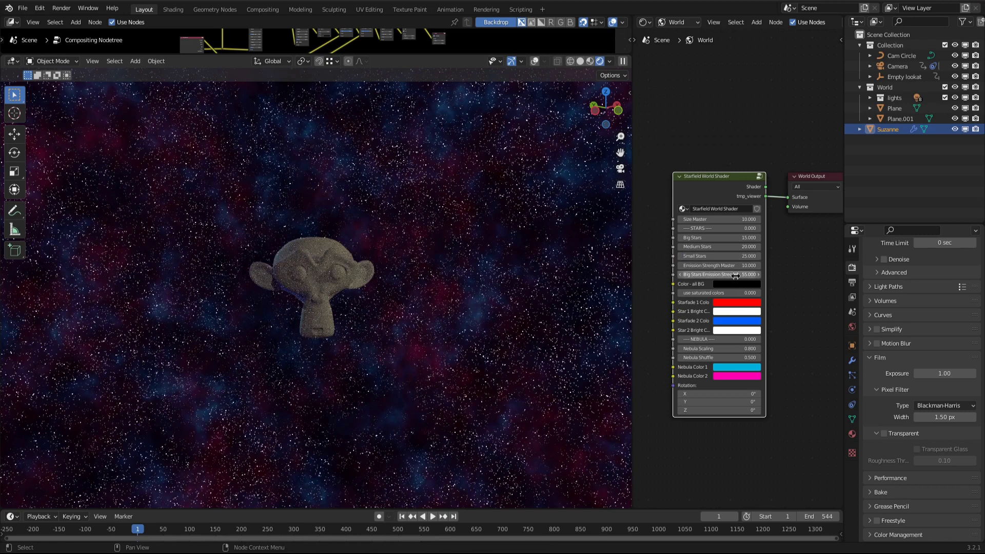
left_click_drag(714, 255, 713, 255)
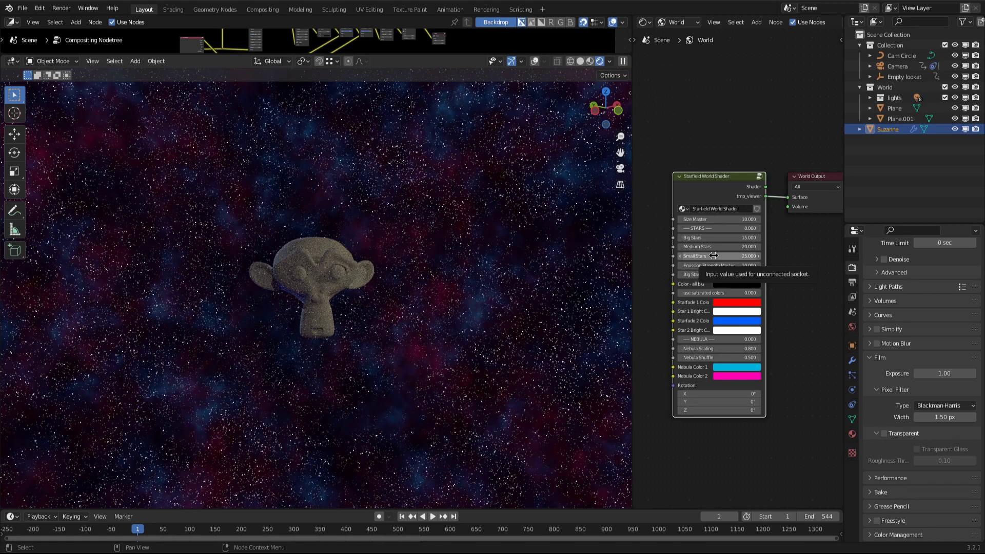
scroll(714, 255, "up", 1)
double_click(712, 254)
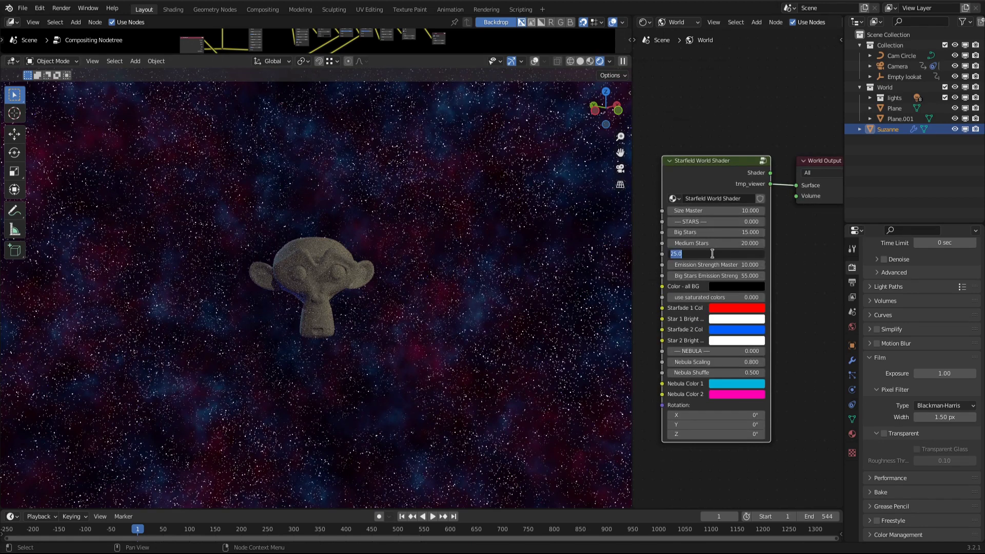
type("5")
key("Return")
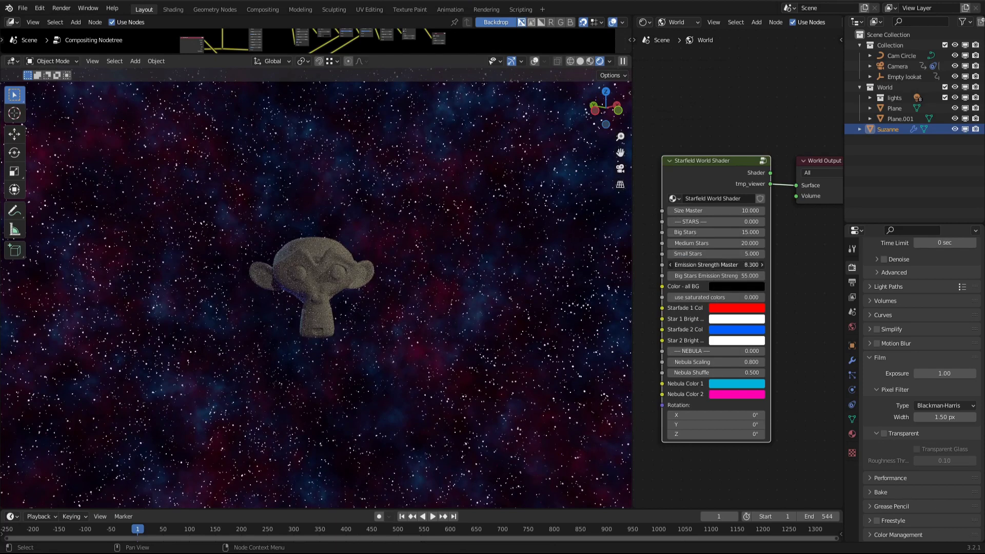
- Try Emission Strength Master at 0.1, 0 and 100, then undo these changes
left_click_drag(729, 265, 687, 265)
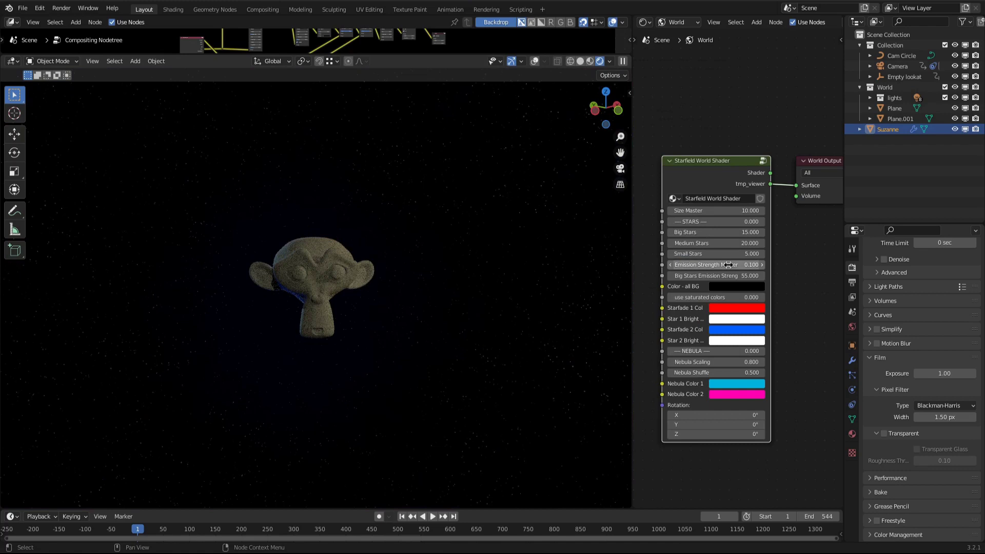
left_click(729, 264)
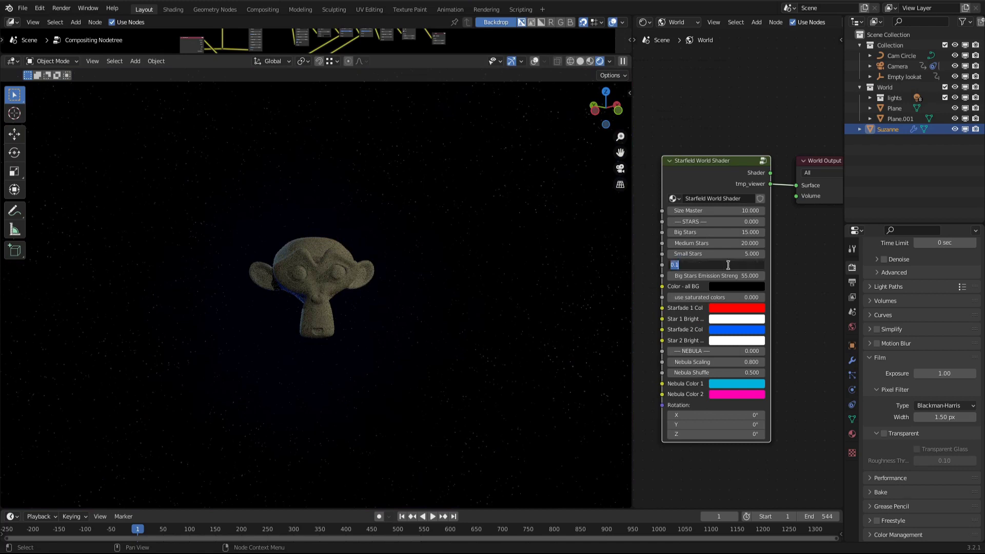
type("0")
key("Return")
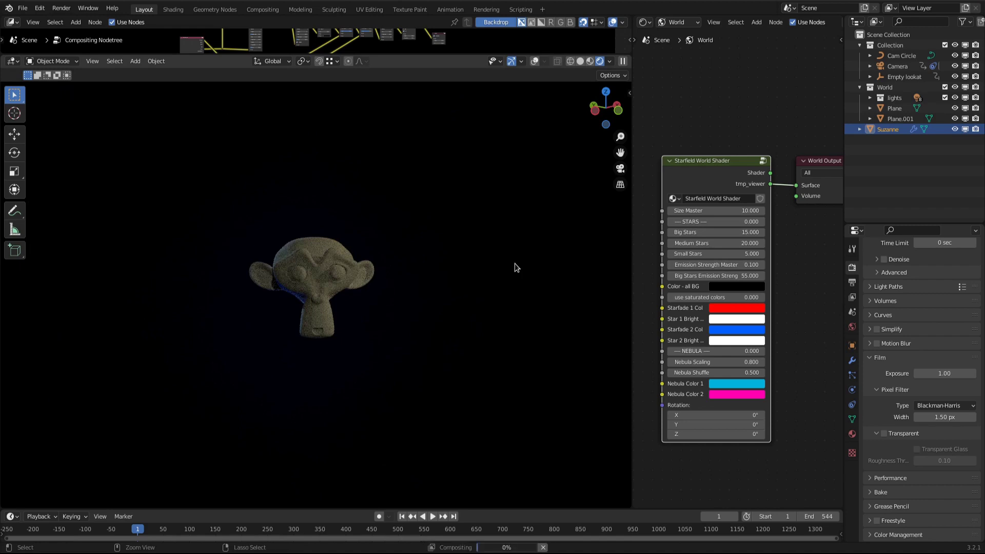
left_click_drag(716, 265, 764, 265)
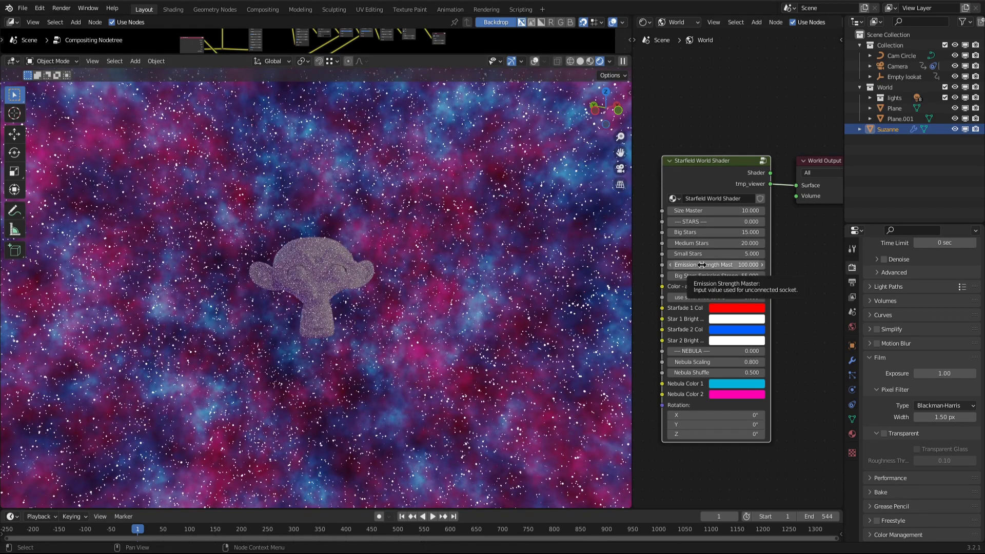
key("ctrl+z")
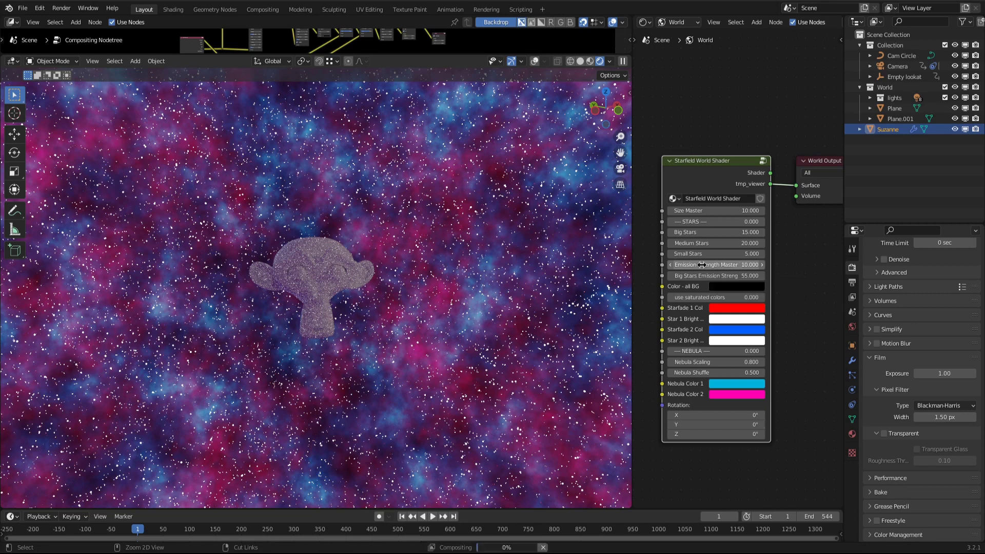
- Try Big Stars Emission Strength at 100 and 0.1, then revert the value
left_click(711, 278)
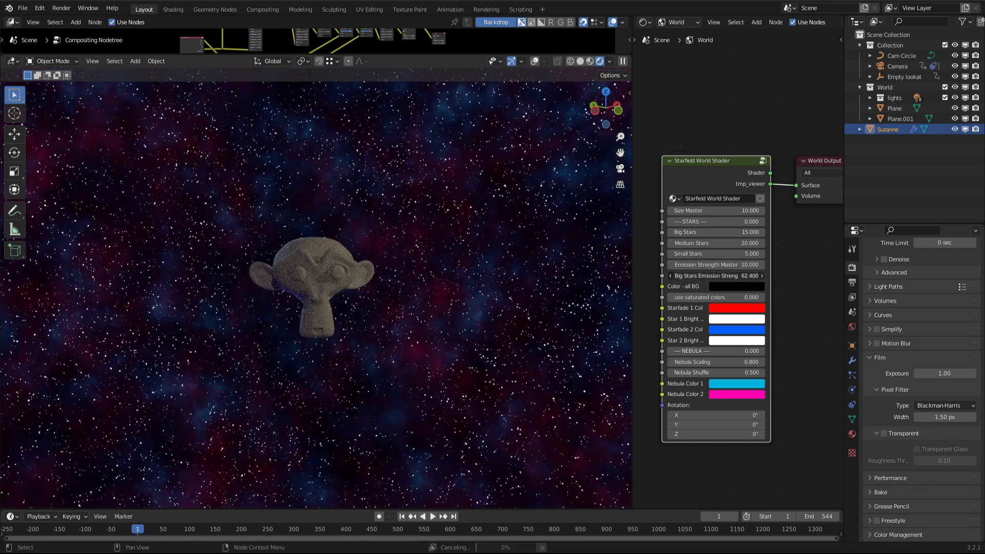
type("100")
key("Return")
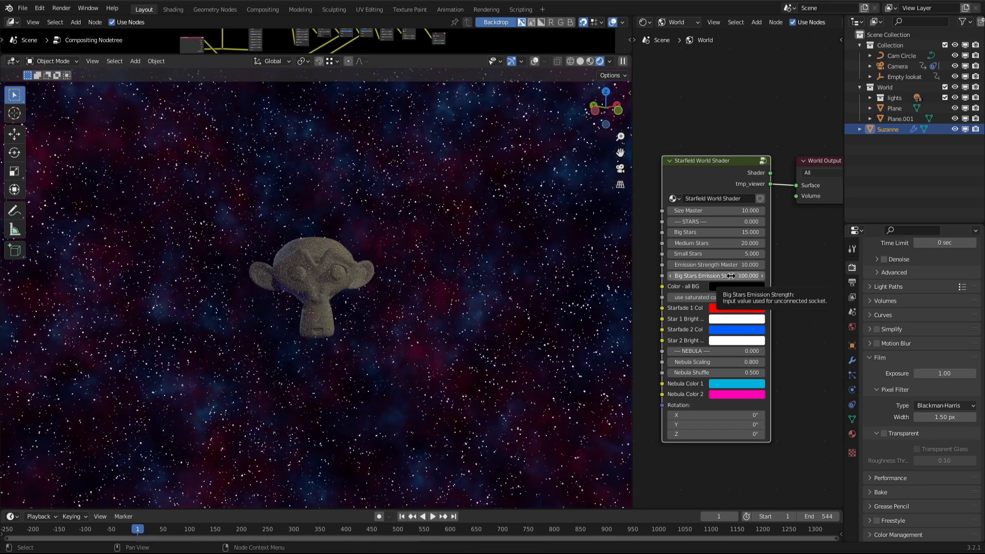
left_click(732, 276)
type("0.1")
key("Return")
right_click(718, 275)
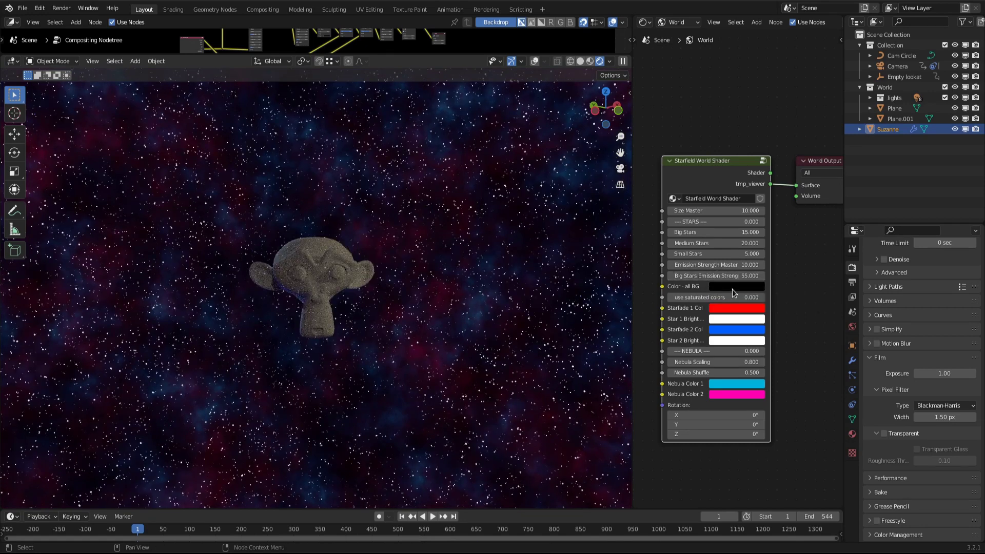
- Try a brighter Color - all BG on the Starfield World Shader, then return it to black
left_click(731, 288)
mouse_move(791, 216)
left_mouse_down()
mouse_move(792, 159)
mouse_move(791, 215)
left_mouse_up()
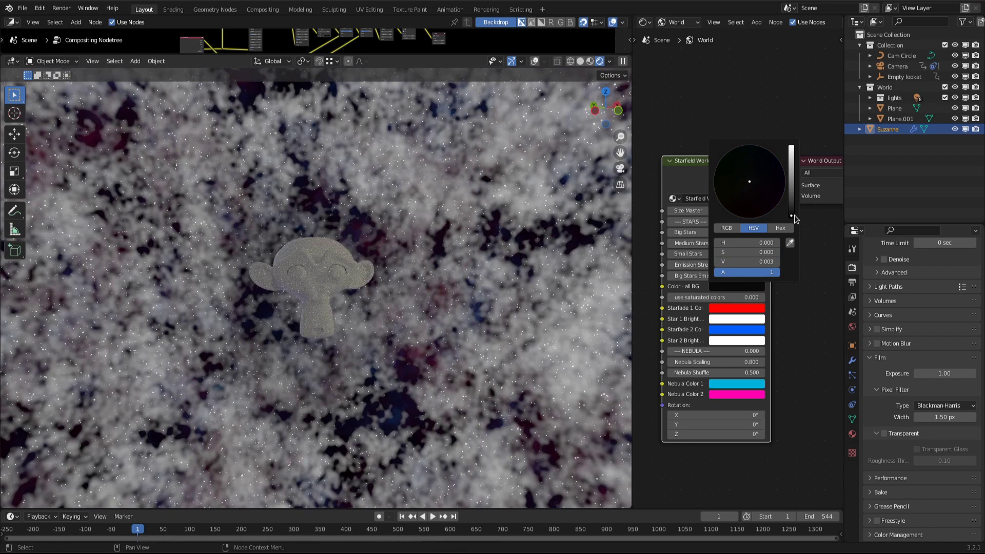
left_click_drag(778, 184, 780, 162)
left_click_drag(761, 261, 747, 261)
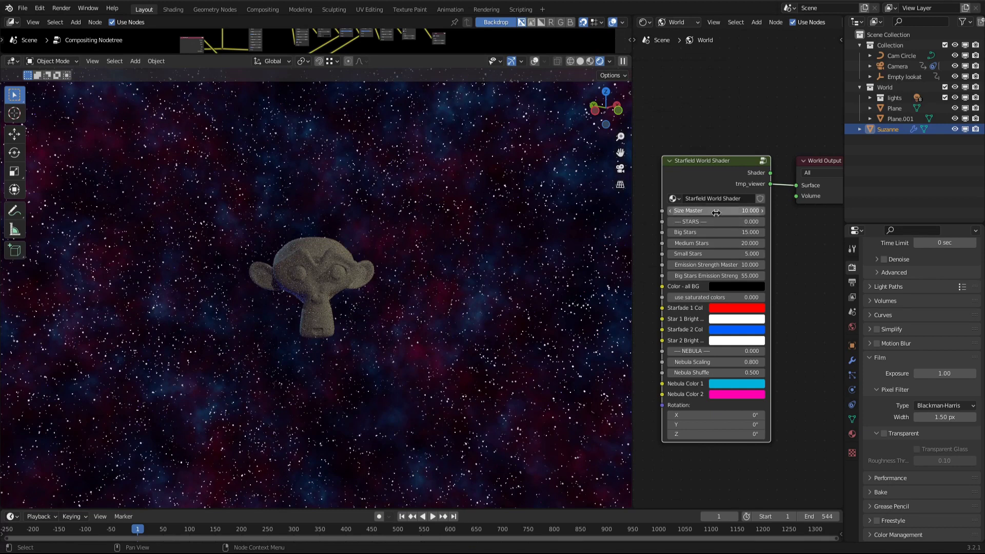
- Set the Starfield World Shader's Size Master to 6.78
left_click_drag(716, 211, 698, 210)
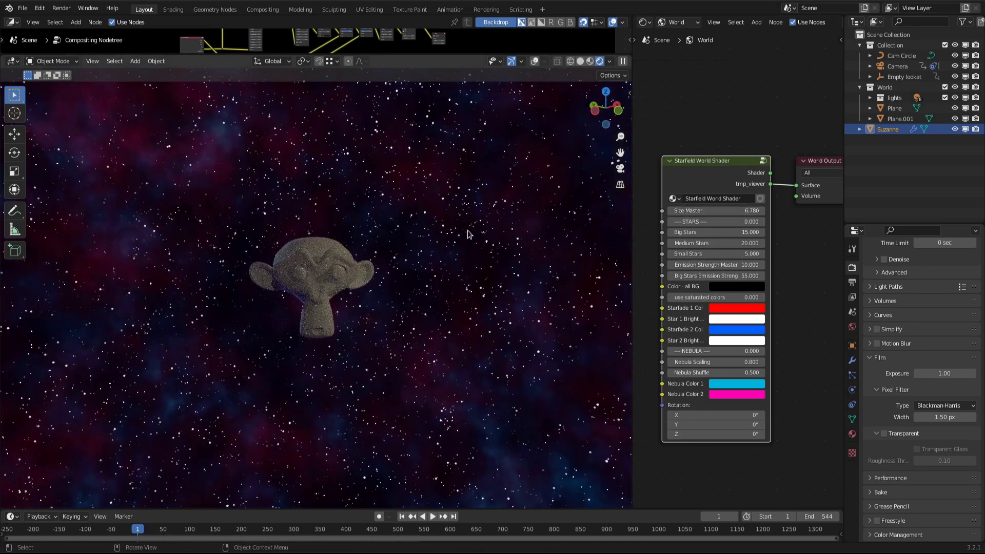
- Try light green for the Starfade 1 color and orange for the Starfade 2 color
left_click(722, 308)
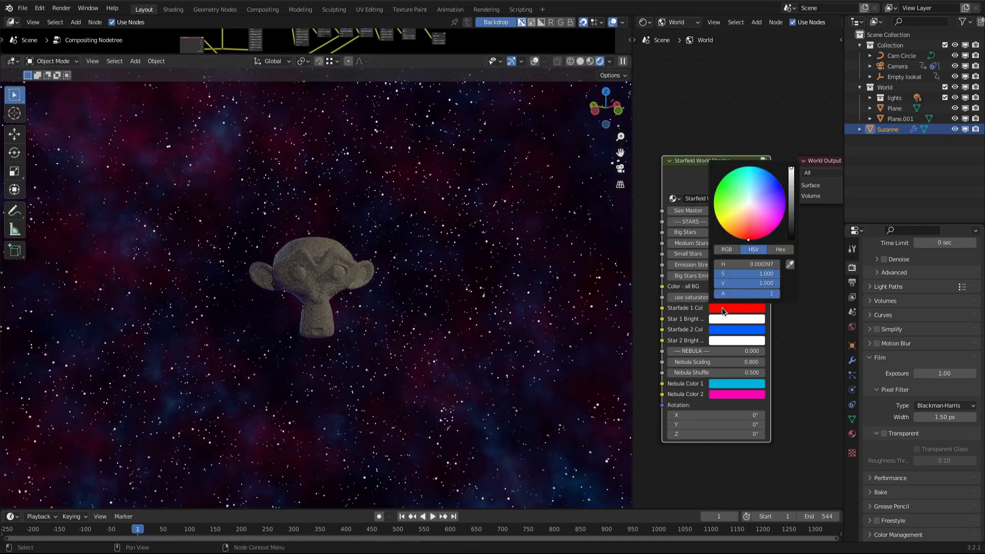
left_click_drag(774, 218, 725, 197)
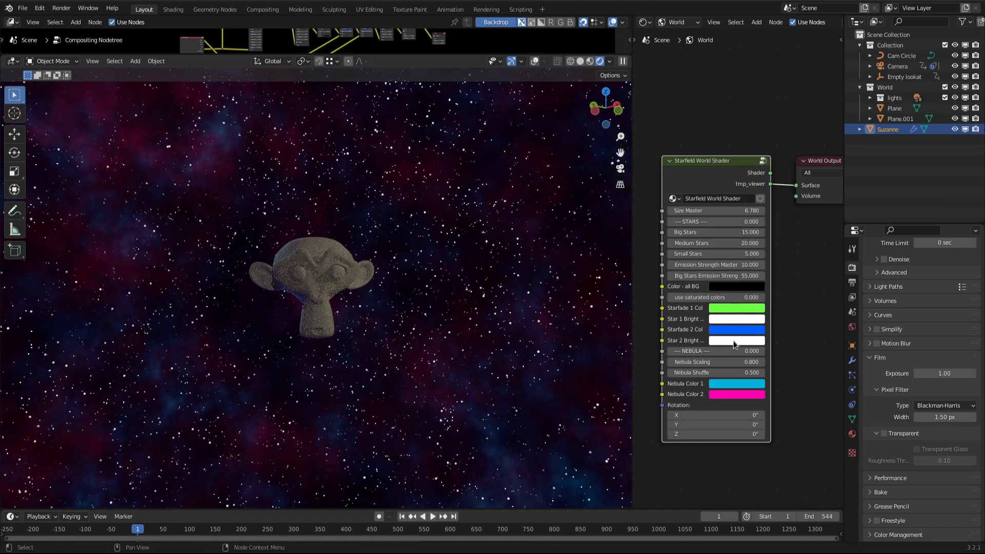
left_click(735, 330)
left_click(731, 254)
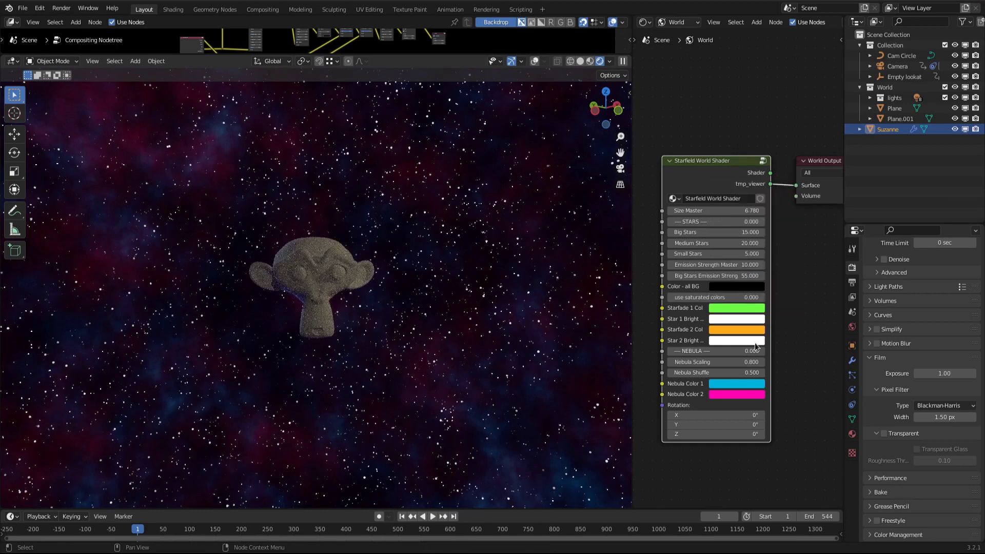
- Try red for the Star 2 Bright color and a tint for the Star 1 Bright color
left_click(738, 341)
left_click_drag(750, 255, 750, 272)
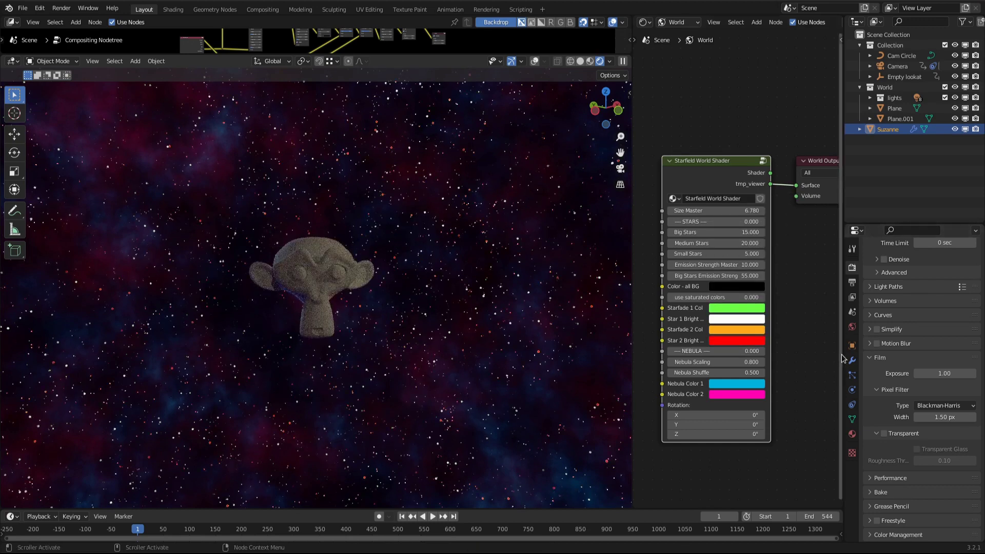
left_click(747, 320)
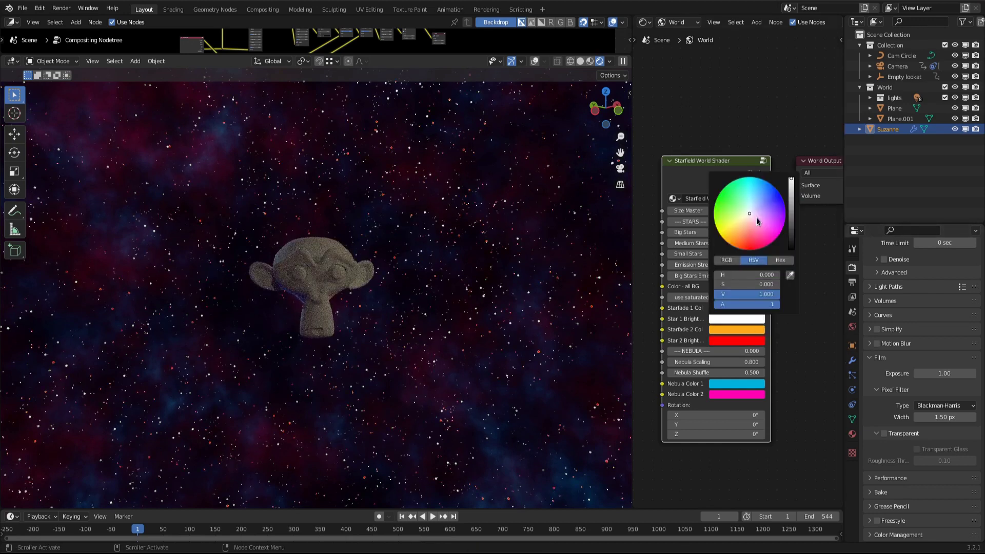
left_click(748, 193)
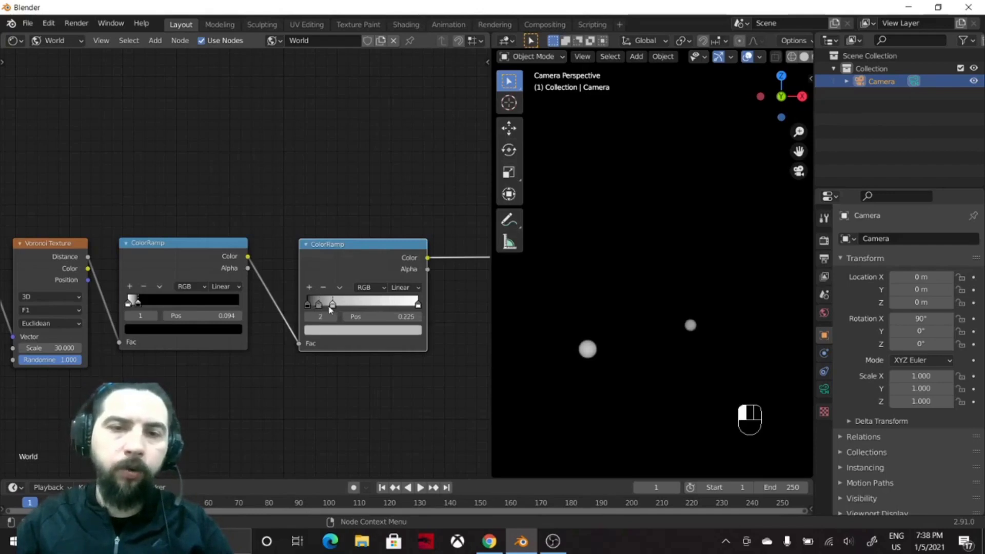
- Set the second ColorRamp's stop at position 0.101 to dark orange with hue 0.048, saturation 1 and value 0.537, and copy the color
left_click(323, 331)
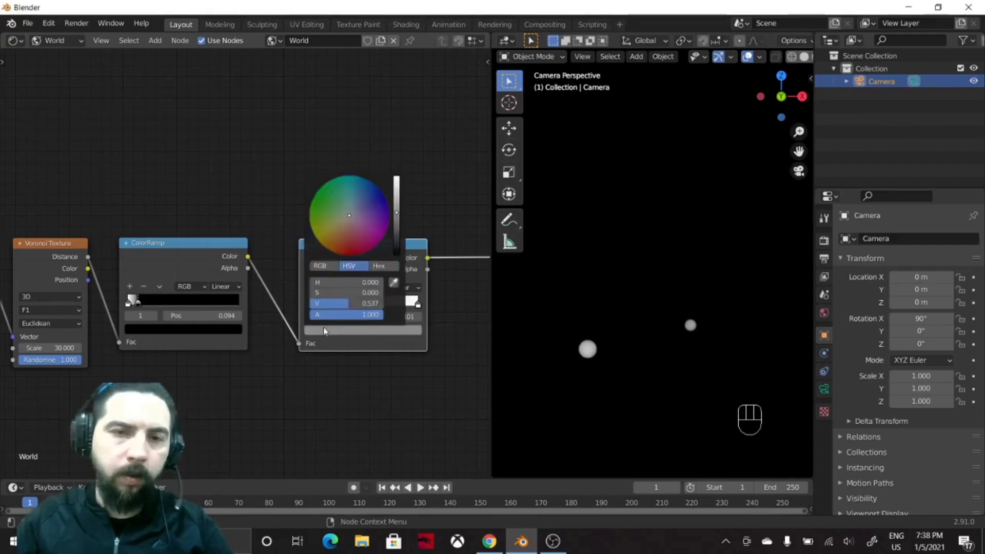
left_click_drag(334, 249, 338, 254)
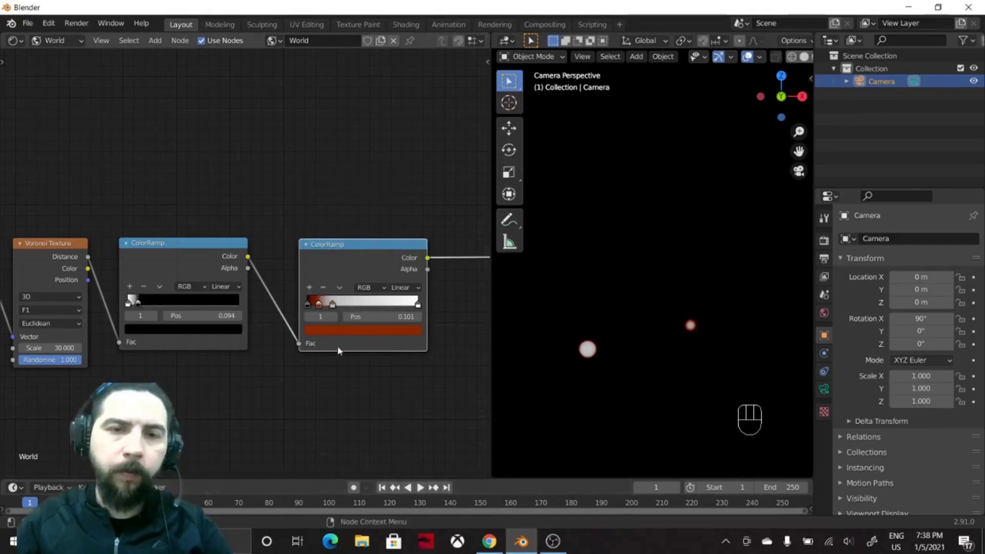
key("ctrl+c")
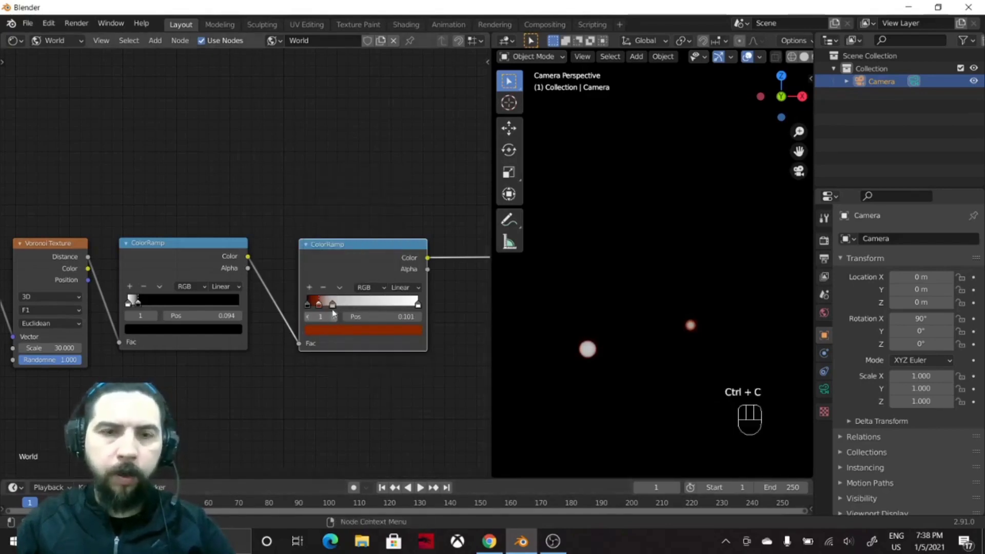
- Paste the copied color onto the second ColorRamp's stop at 0.225 and lighten it to hue 0.047, saturation 0.75, value 1
left_click(333, 305)
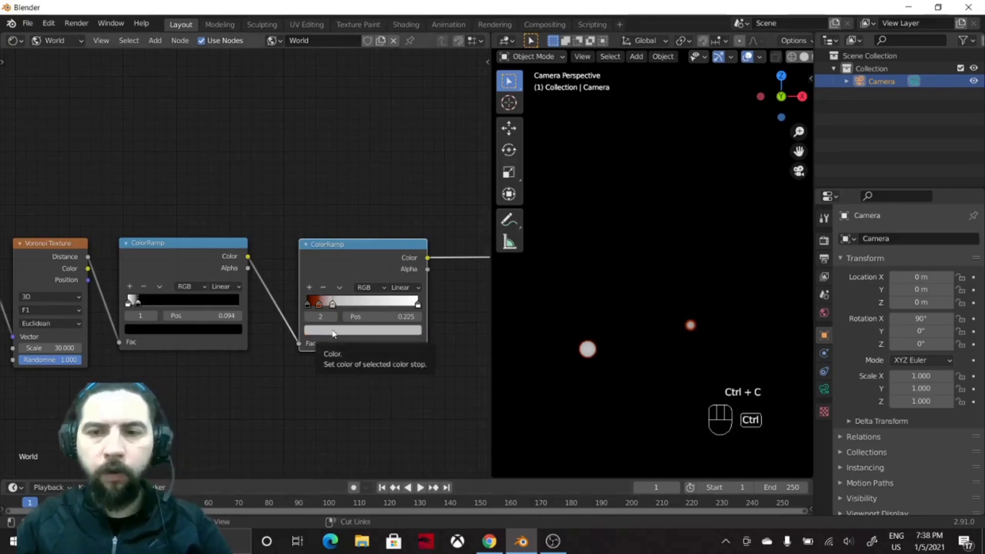
key("ctrl+v")
left_click(333, 331)
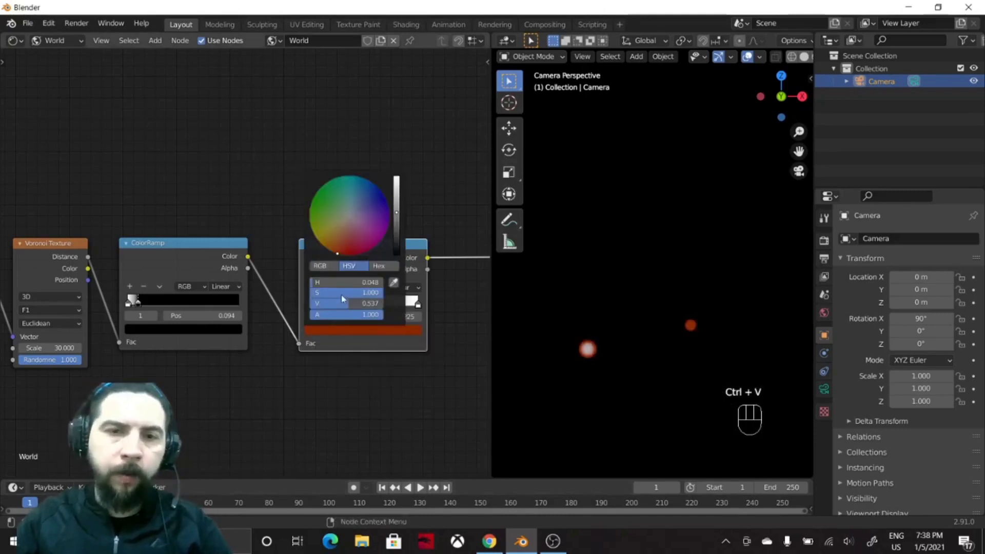
left_click_drag(340, 305, 378, 304)
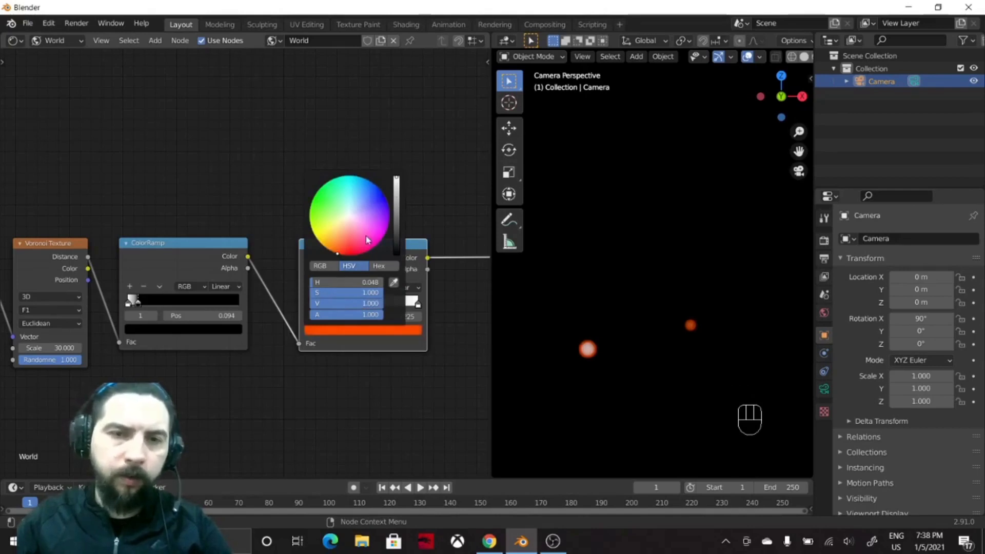
left_click_drag(341, 249, 341, 244)
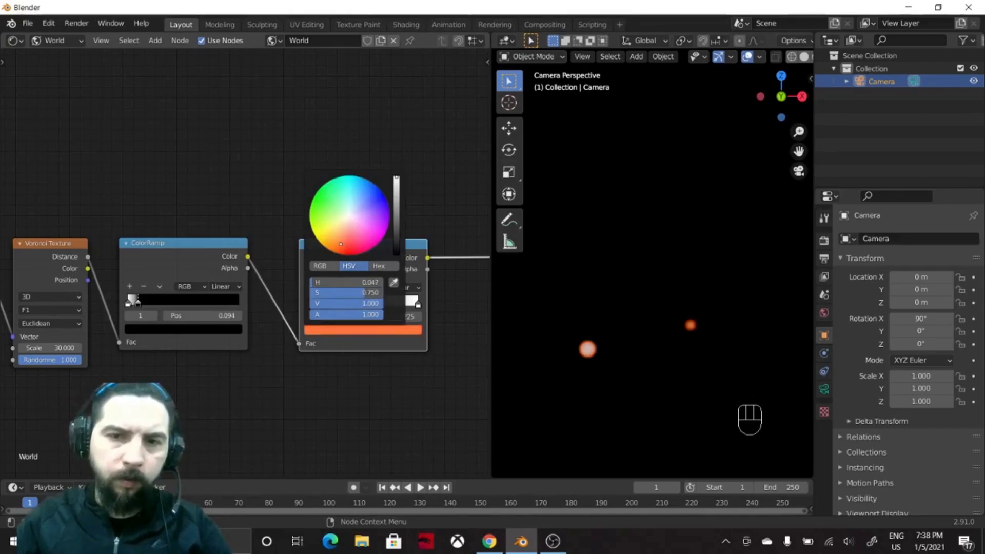
scroll(590, 338, "up", 3)
middle_click_drag(614, 339, 685, 202, "shift")
scroll(700, 242, "up", 4)
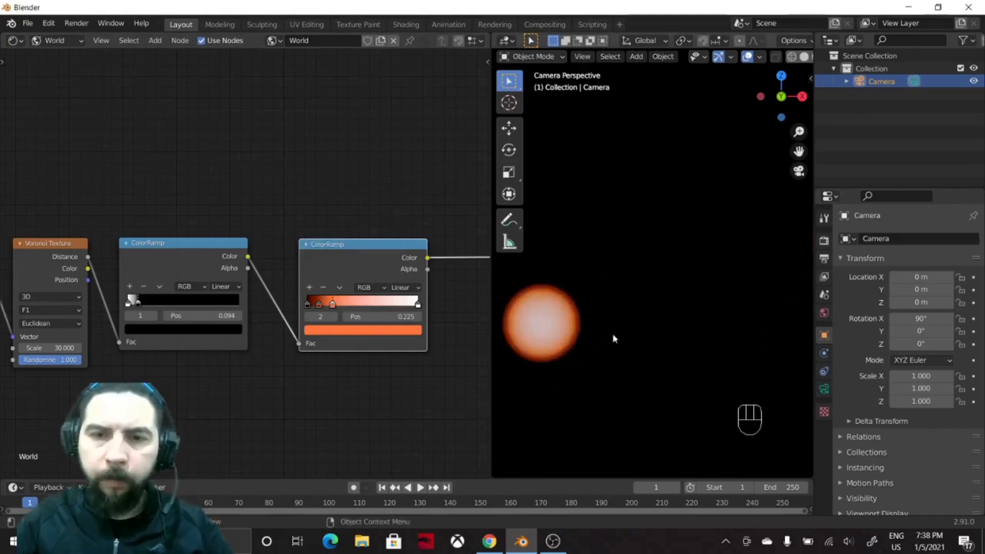
middle_click_drag(614, 336, 626, 333)
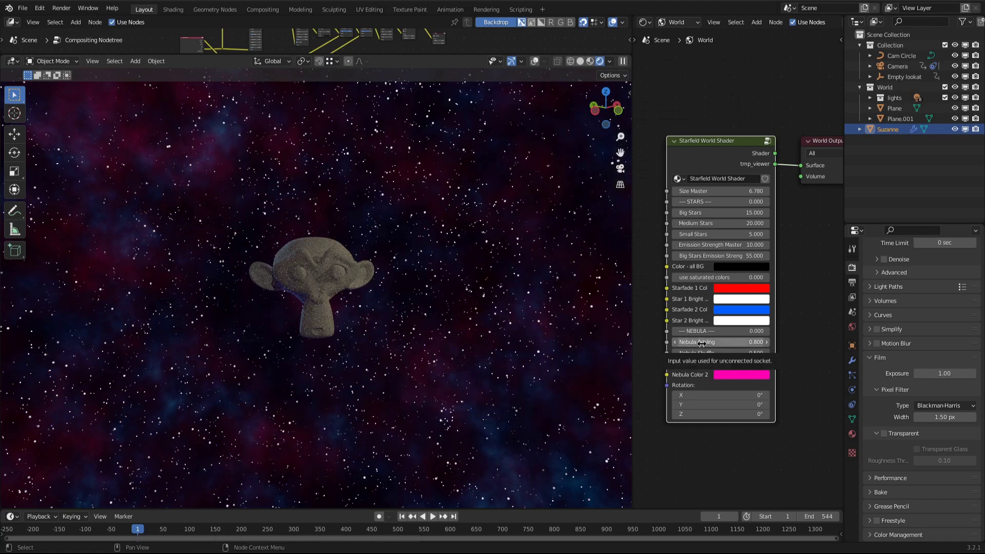
- Try Nebula Scaling at 5 and -5, then set it to 0.6
left_click_drag(721, 342, 762, 342)
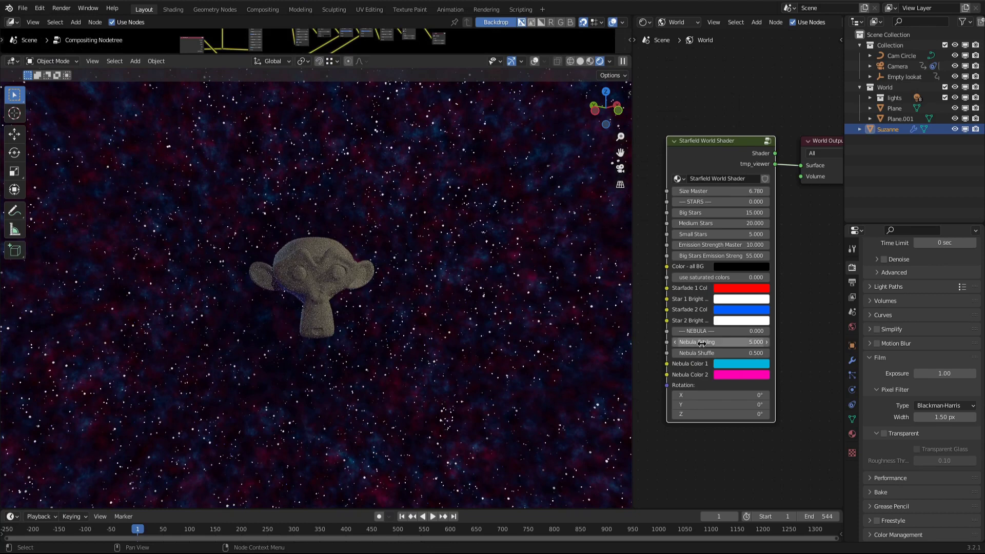
key("minus")
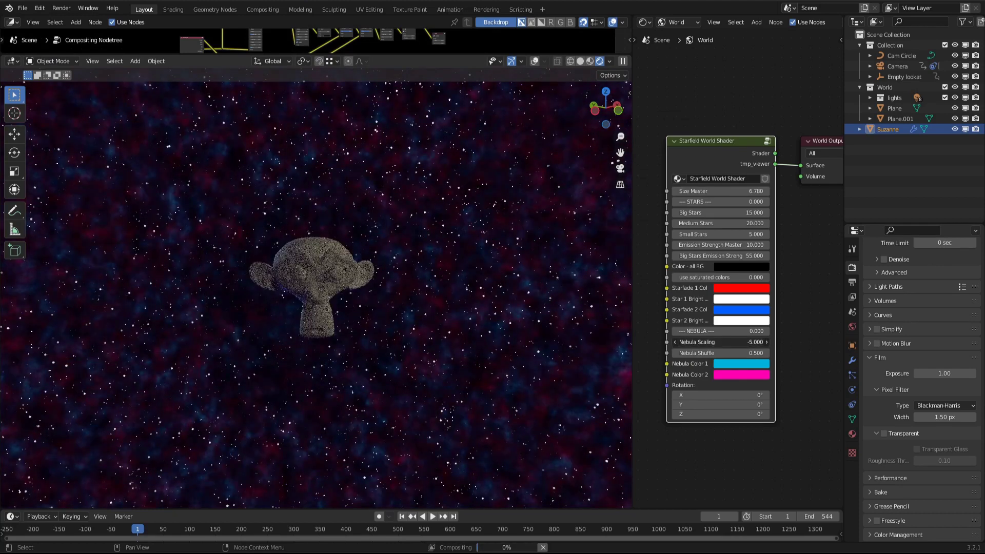
left_click_drag(705, 343, 845, 343)
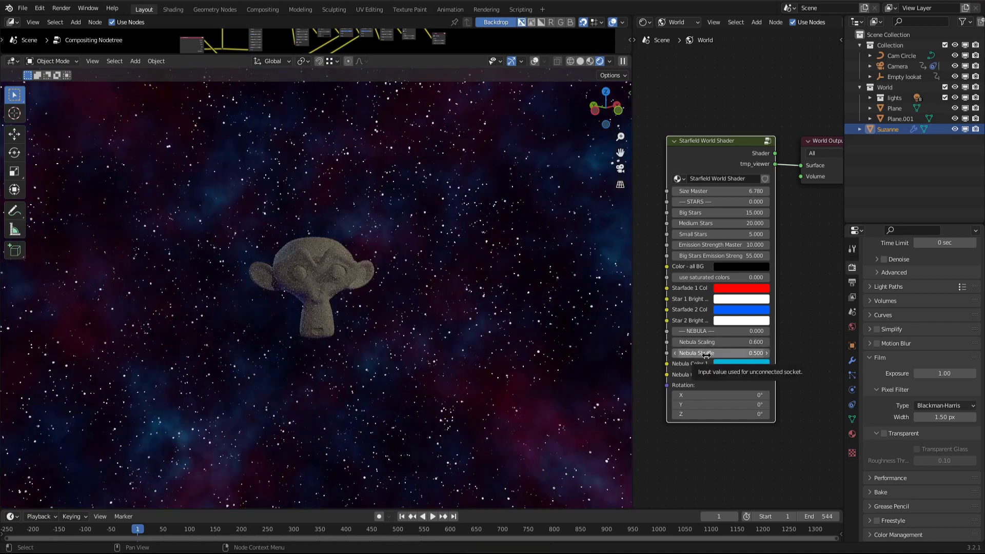
- Set Nebula Shuffle to 4.8 and change Nebula Color 1 to green
left_click_drag(707, 353, 748, 353)
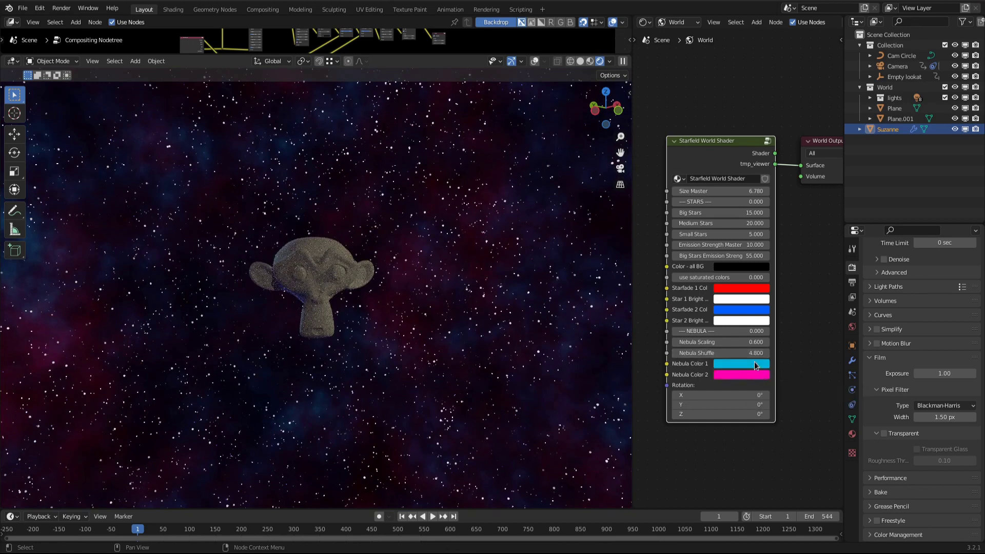
left_click(740, 365)
left_click_drag(746, 281, 720, 248)
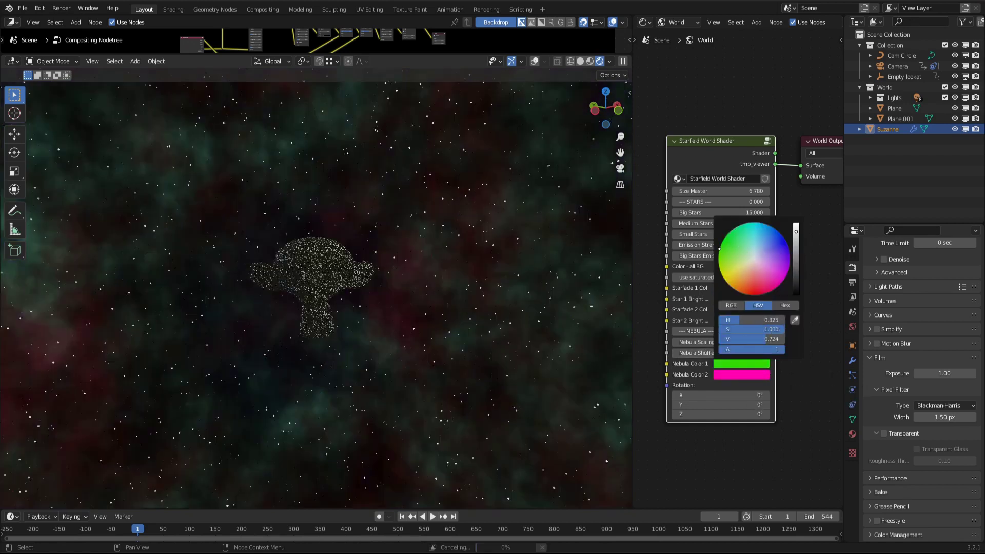
- Change Nebula Color 2 to turquoise after trying blue tones, and set the starfield's Z rotation to 21.7°
left_click(744, 379)
left_click(742, 249)
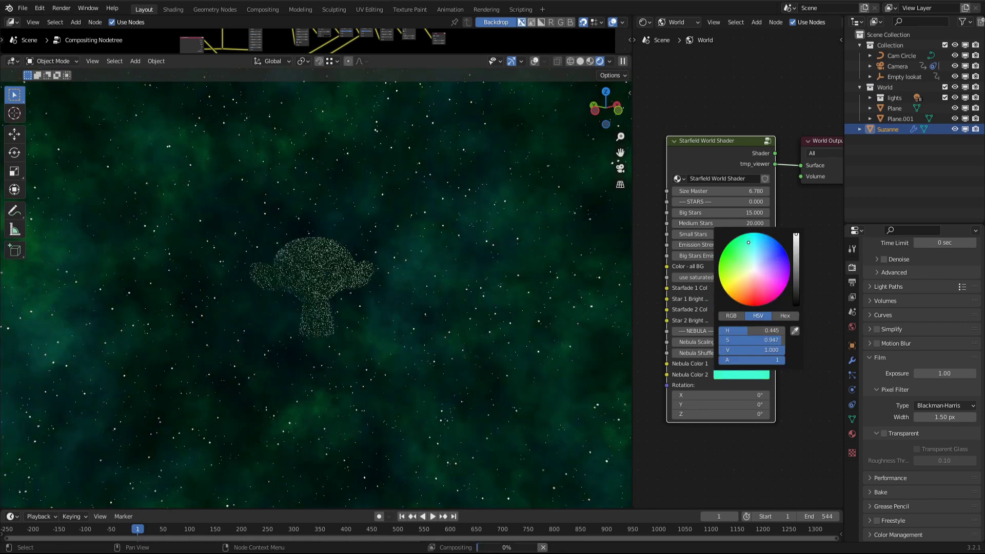
left_click(765, 243)
left_click(763, 243)
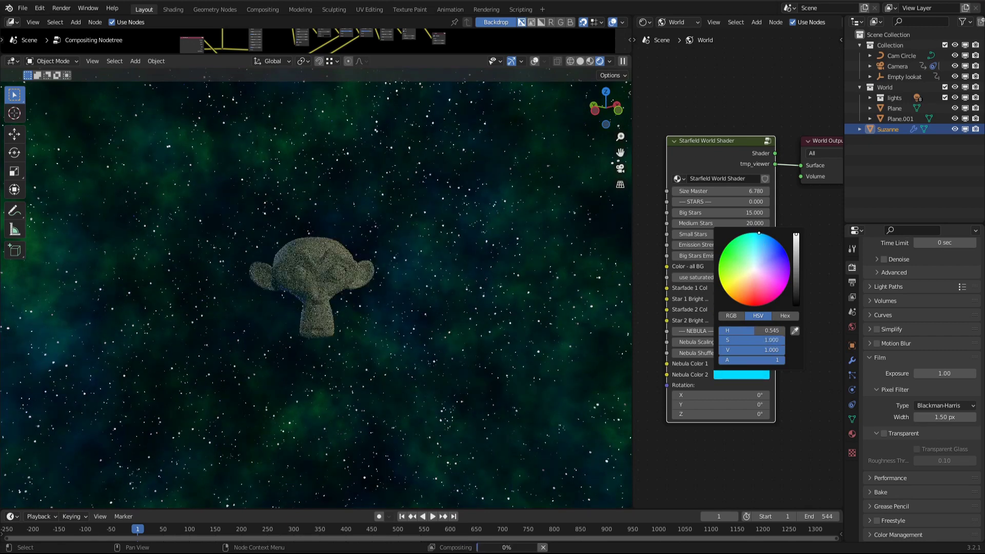
left_click(773, 238)
left_click_drag(773, 237, 745, 234)
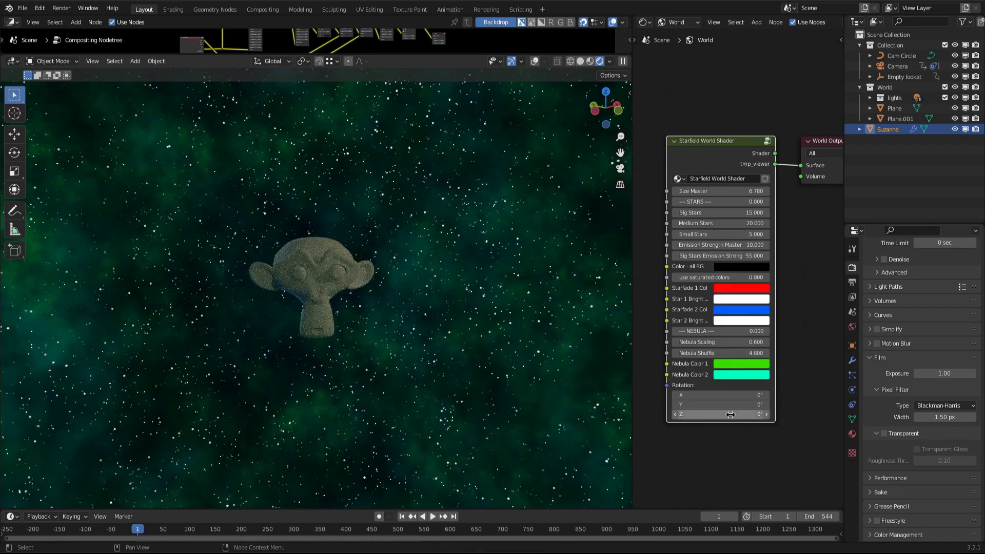
left_click_drag(721, 414, 763, 414)
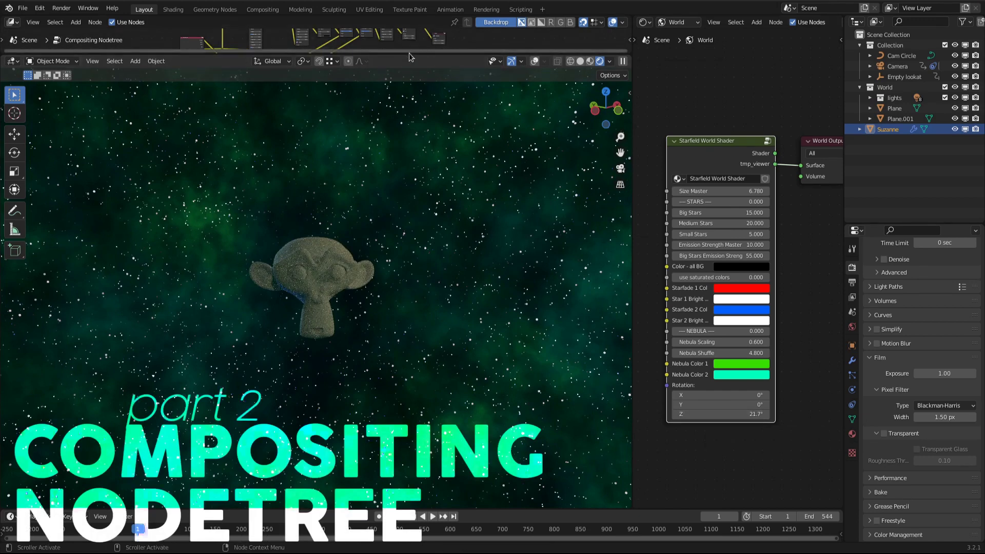
- Enlarge the compositing node editor to show the whole node tree, and enable the transparent film option
left_click_drag(407, 54, 445, 420)
scroll(316, 266, "up", 3)
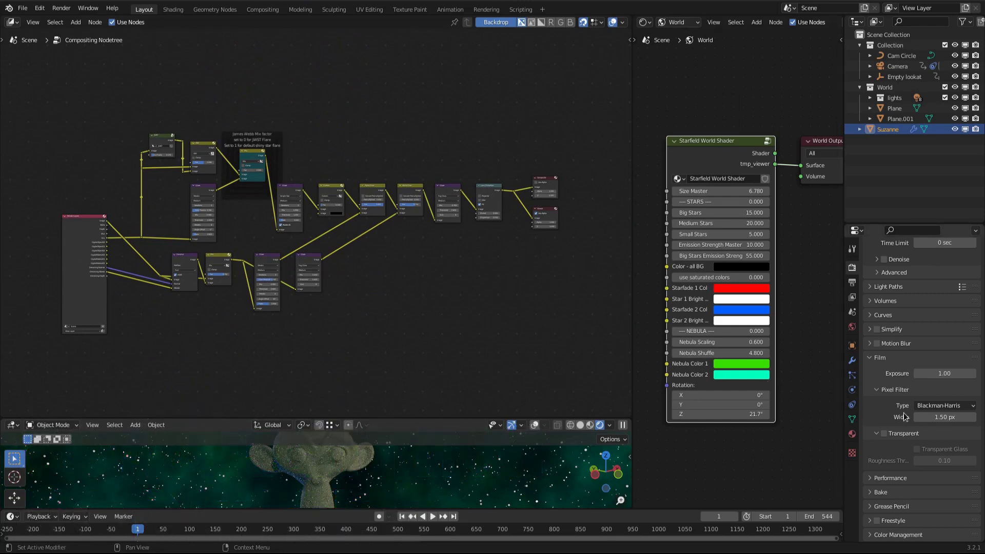
left_click(885, 434)
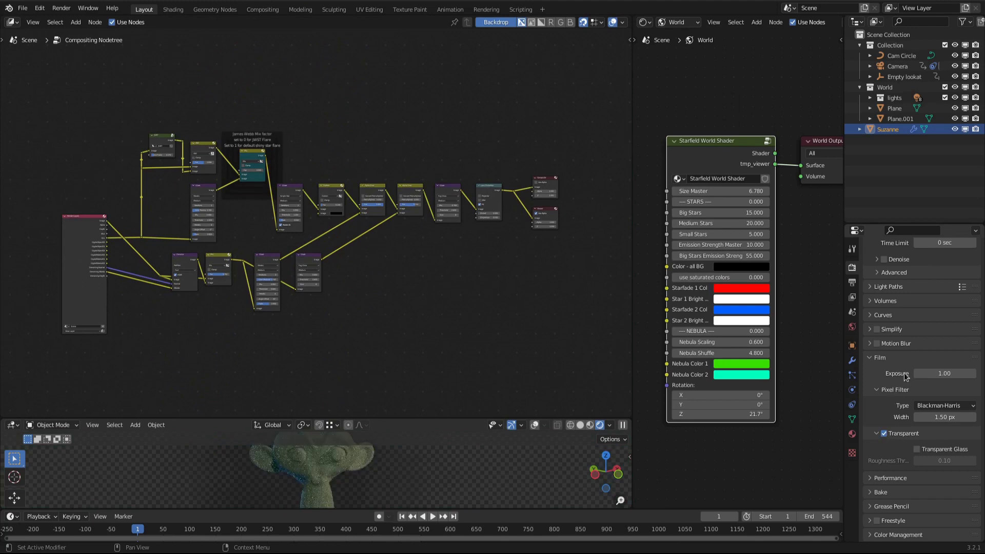
- Review the view layer's data, light and Cryptomatte passes, and return to the render properties
scroll(906, 376, "up", 5)
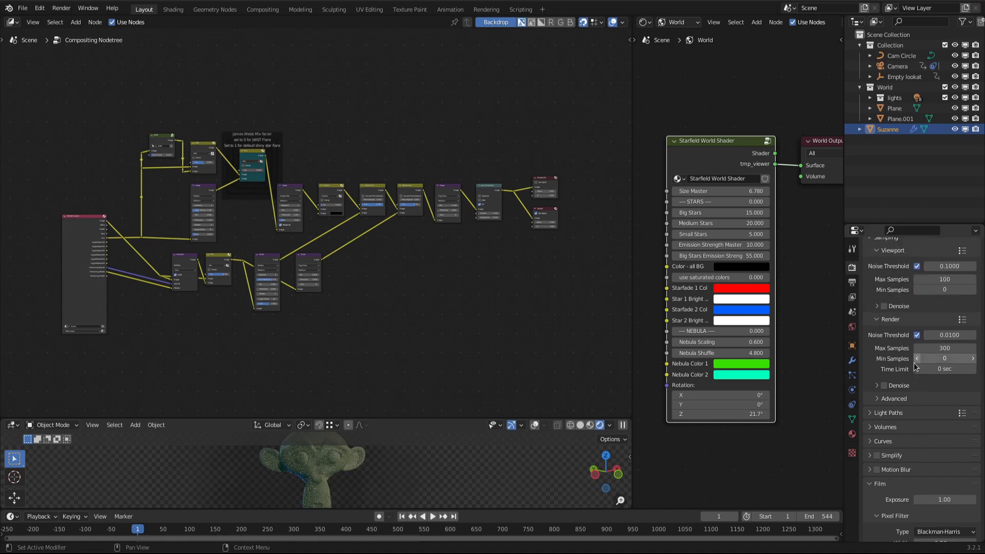
scroll(916, 365, "up", 3)
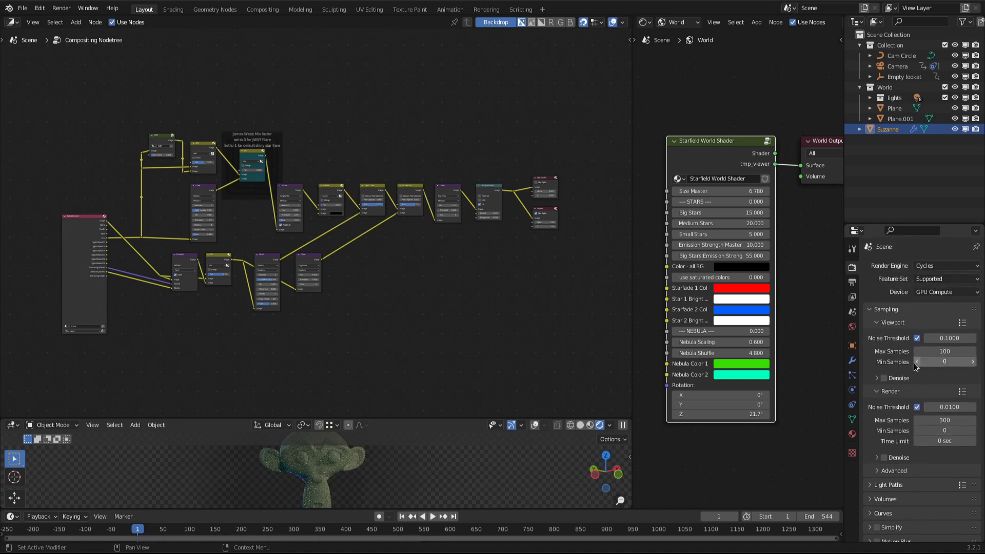
left_click(853, 298)
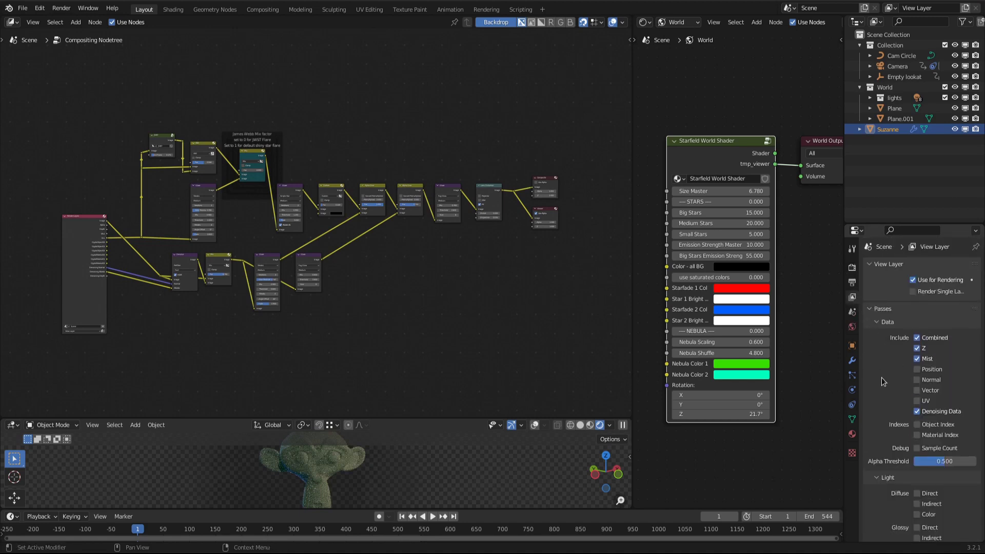
scroll(883, 382, "down", 12)
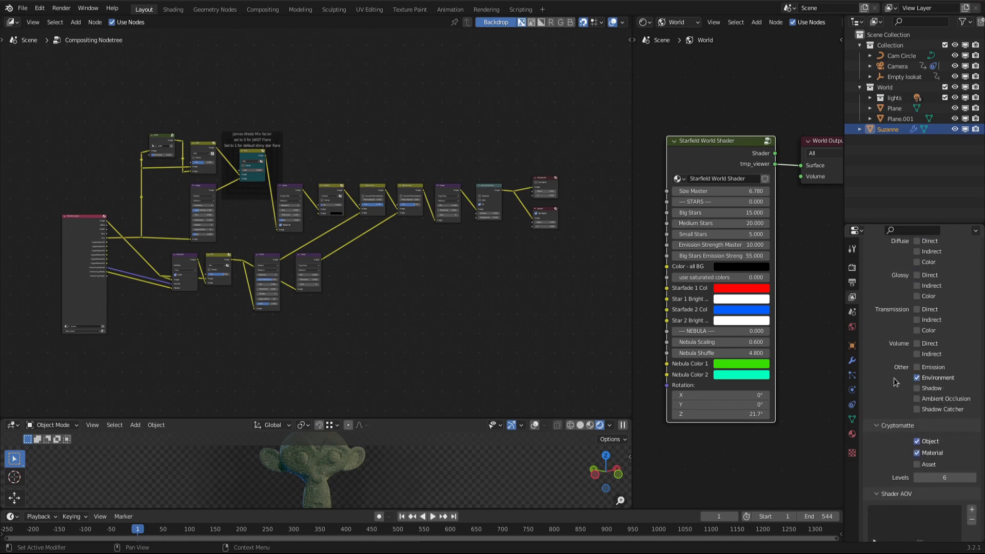
scroll(894, 378, "up", 10)
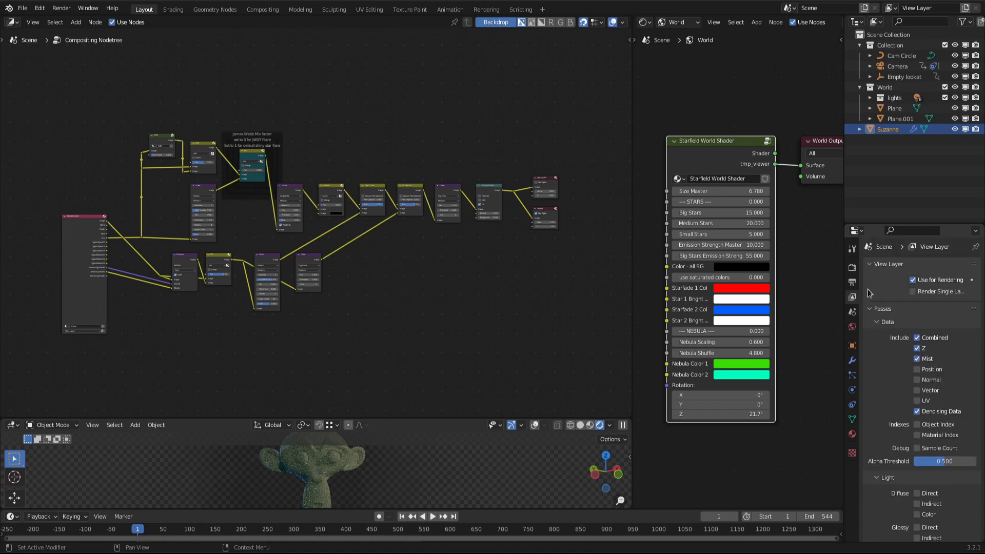
left_click(854, 269)
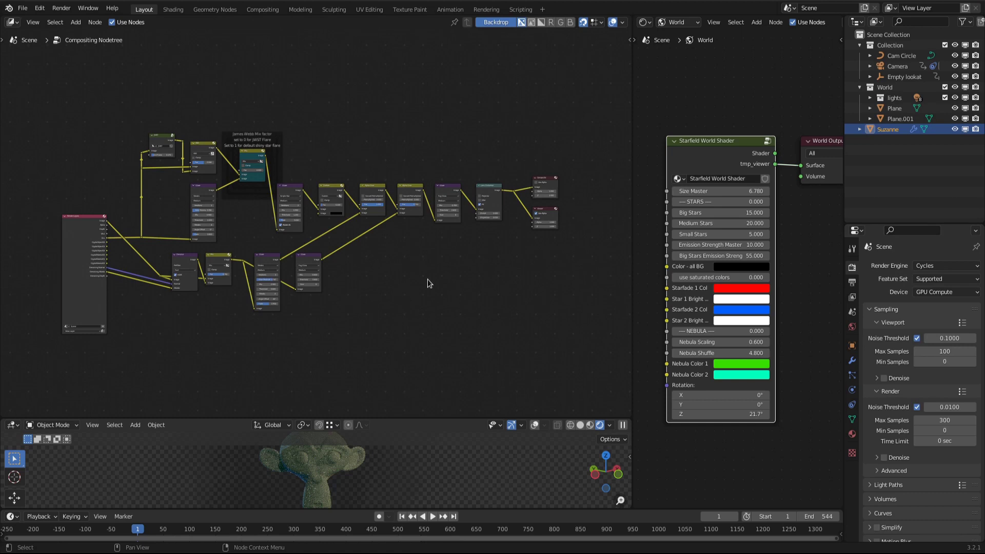
- Render frame 1 and return to the compositing node tree, framed around the James Webb Mix node
key("F12")
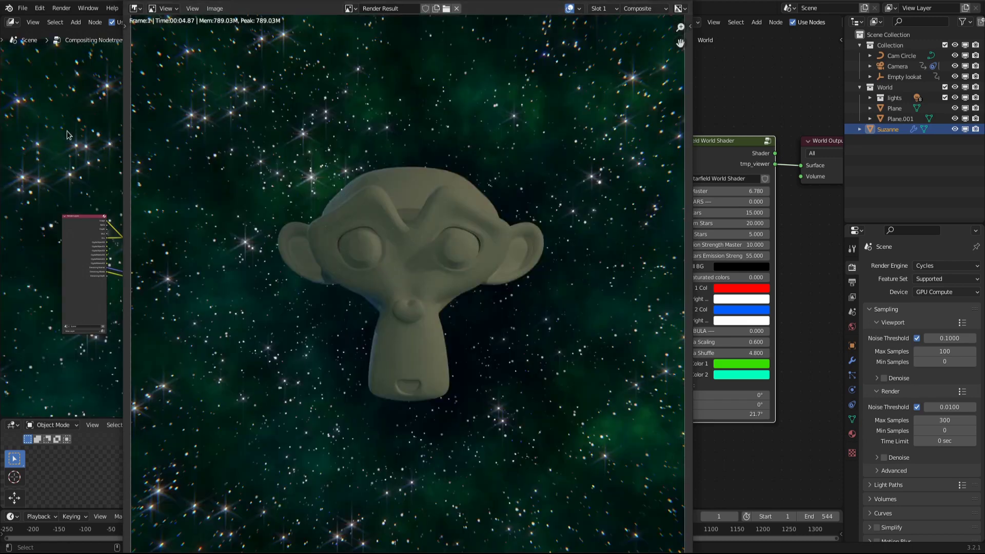
left_click(66, 141)
scroll(190, 221, "up", 4)
middle_click_drag(171, 216, 254, 260)
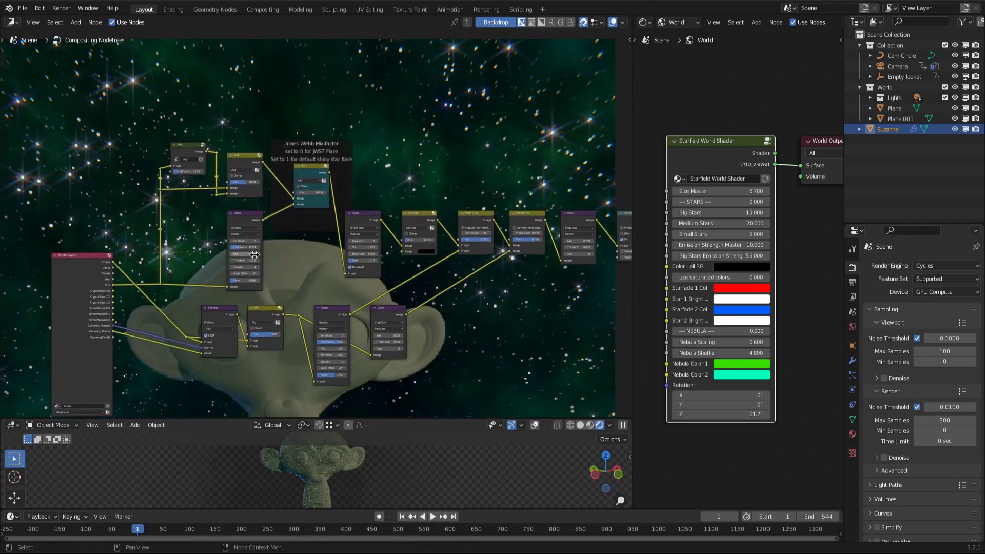
middle_click_drag(129, 189, 142, 143)
scroll(284, 281, "up", 4)
scroll(278, 274, "down", 2)
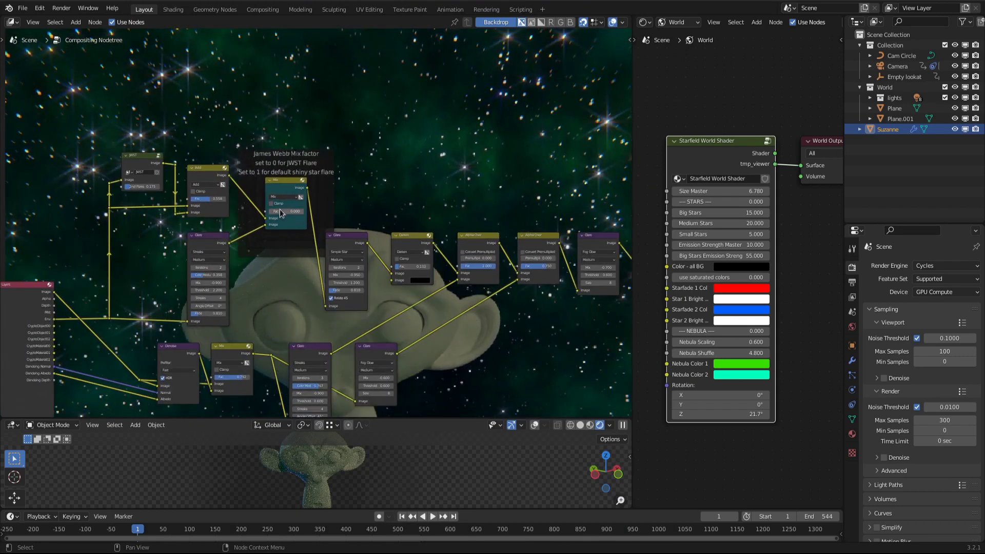
- Compare the star flares by setting the James Webb Mix factor to 1, enlarging the backdrop, and returning the factor to 0
left_click_drag(276, 210, 316, 209)
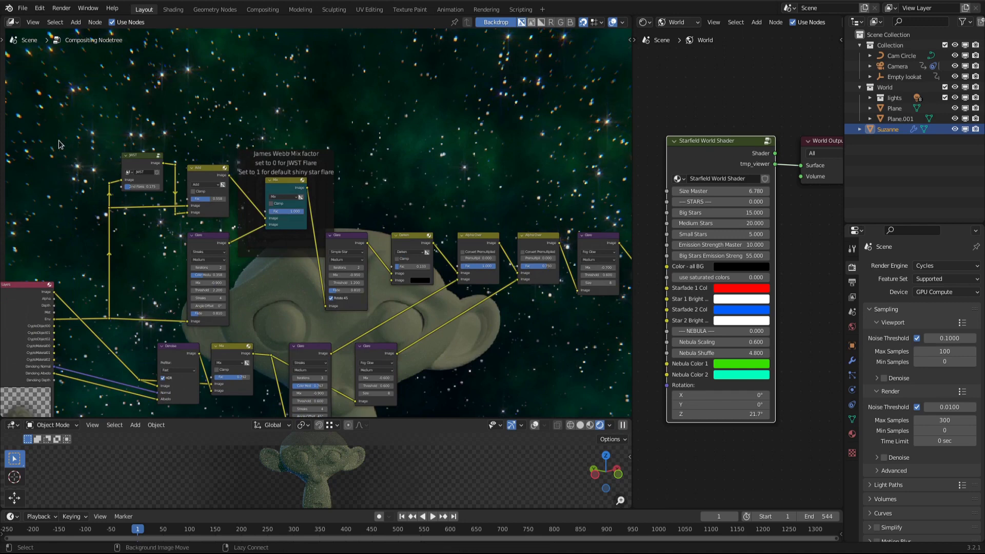
key("alt+v")
key("alt+v")
middle_click_drag(70, 103, 195, 200)
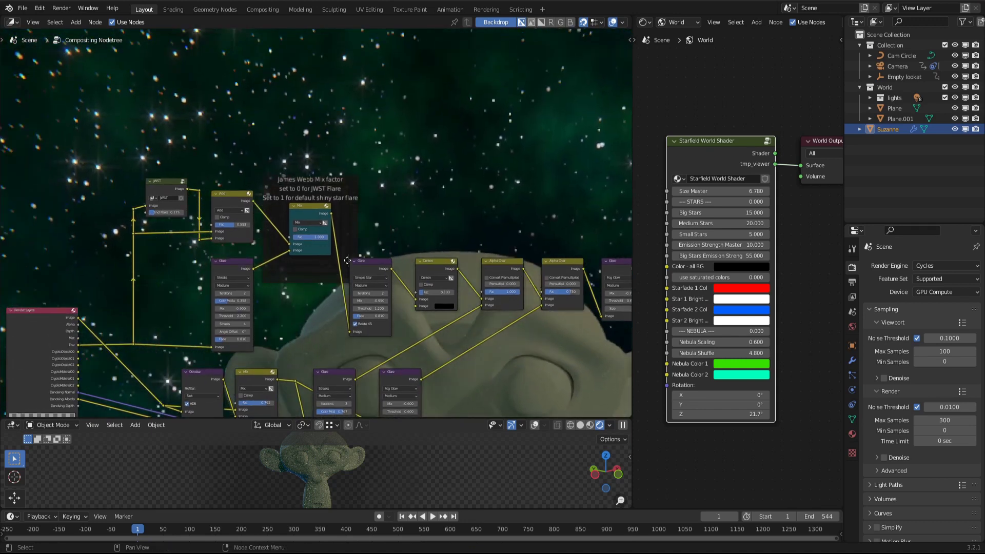
left_click_drag(323, 238, 291, 237)
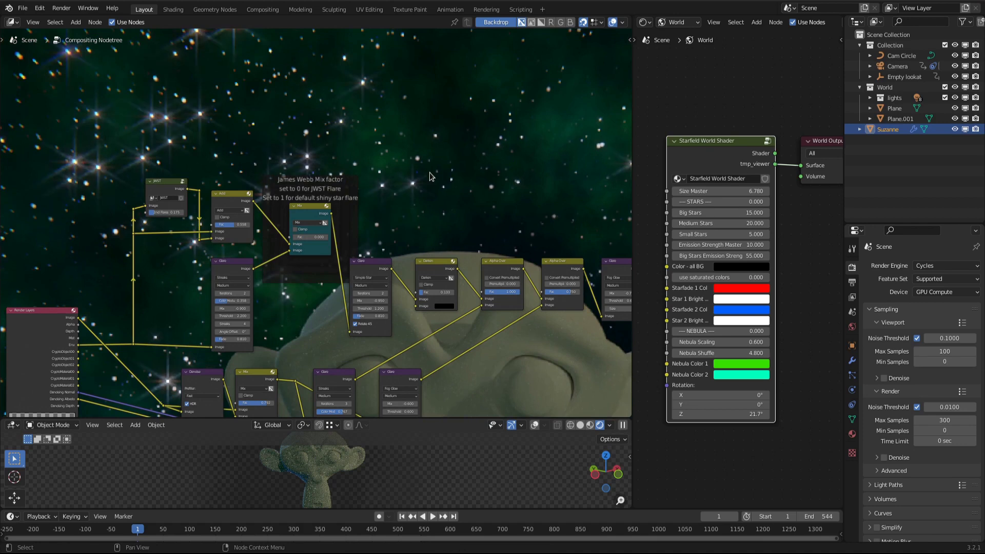
- Preview the Render Layers environment pass in the backdrop, scaled and positioned to show the starfield without glare
left_click(163, 188)
left_click(224, 266)
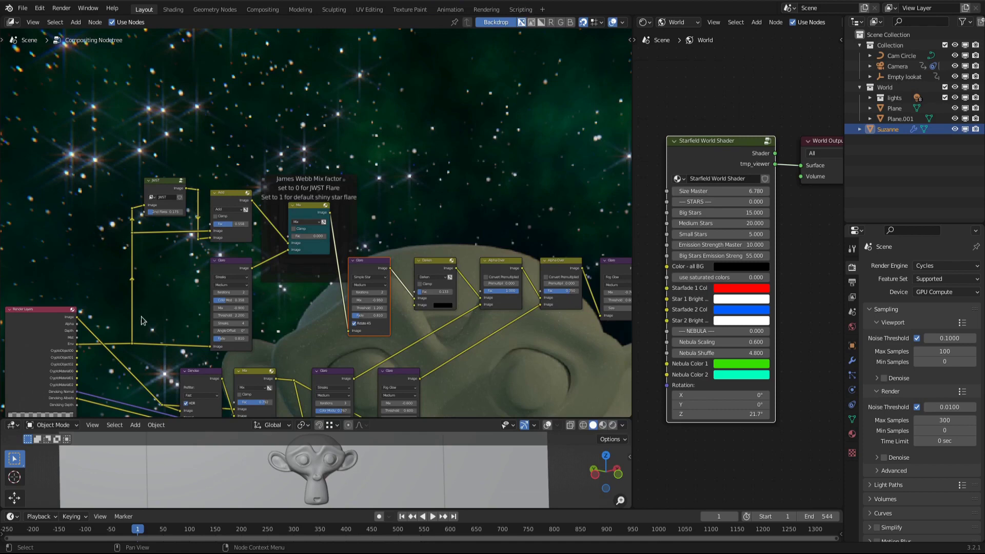
left_click(131, 344, "ctrl+shift")
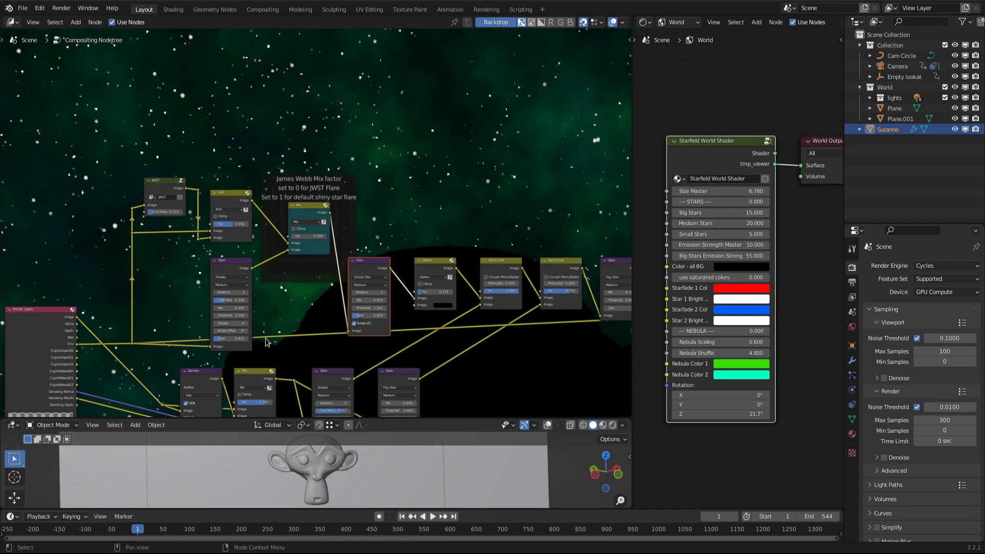
key("alt+v")
key("v")
key("v")
key("v")
key("v")
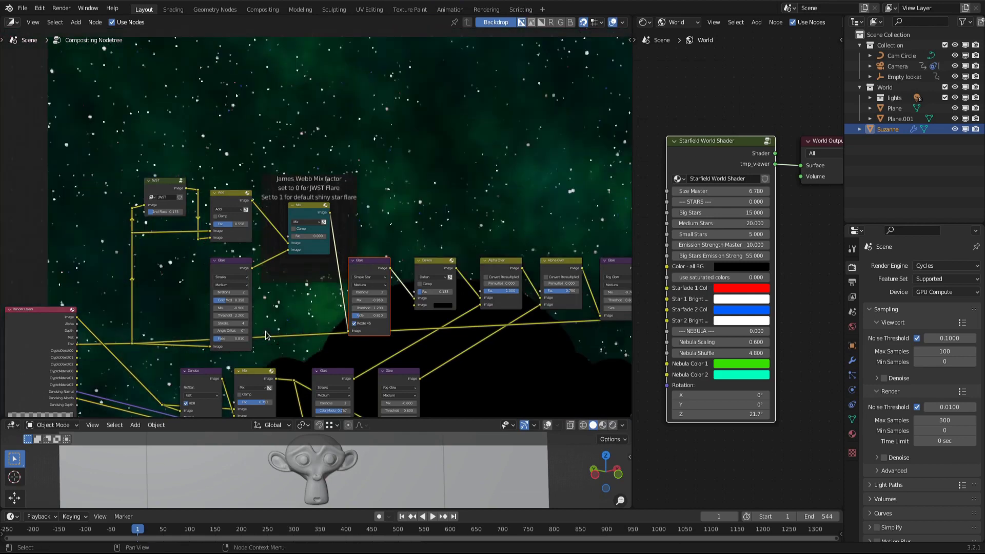
middle_click_drag(294, 298, 269, 152, "alt")
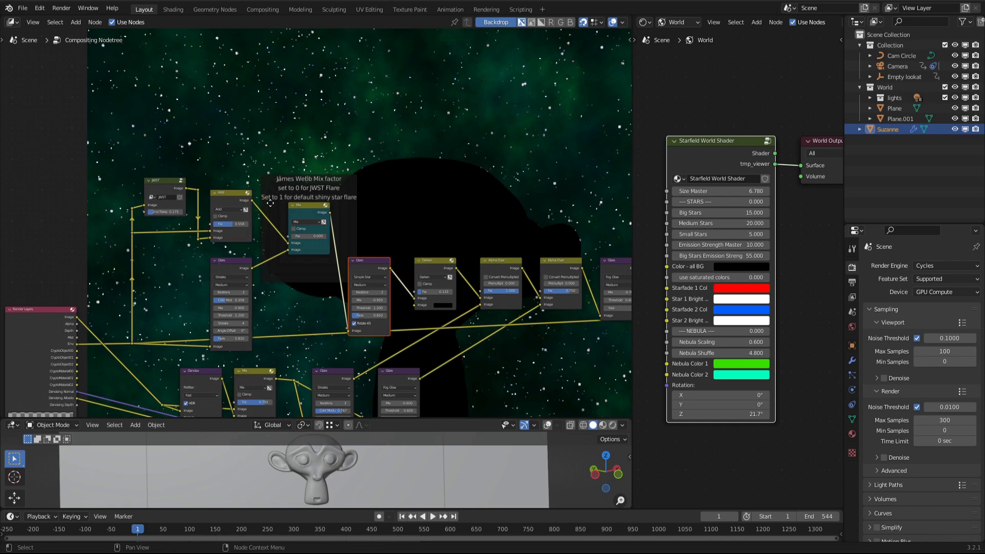
- Preview the JWST Add, streak Glare and James Webb Mix nodes in turn, and set the Mix factor to roughly half
left_click(233, 196, "ctrl+shift")
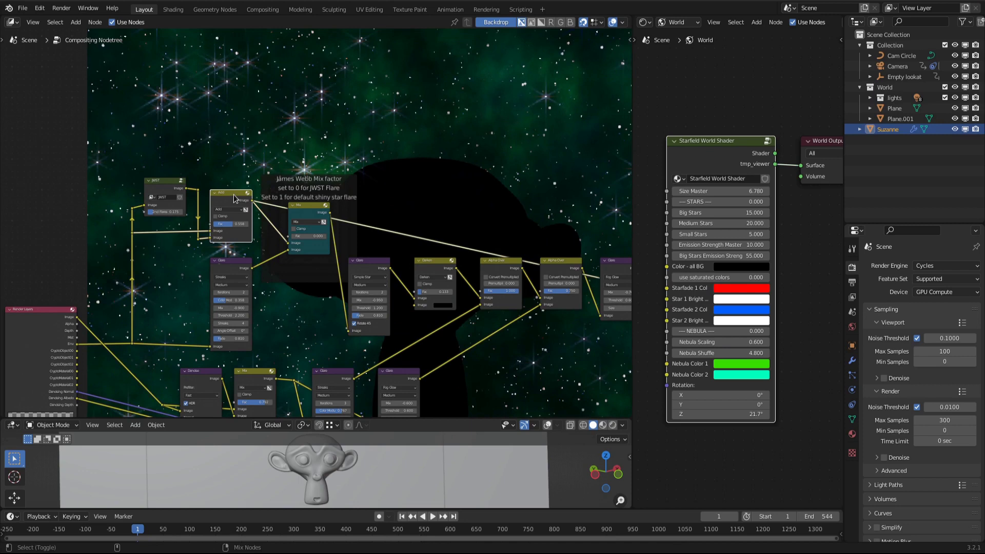
left_click(232, 265, "ctrl+shift")
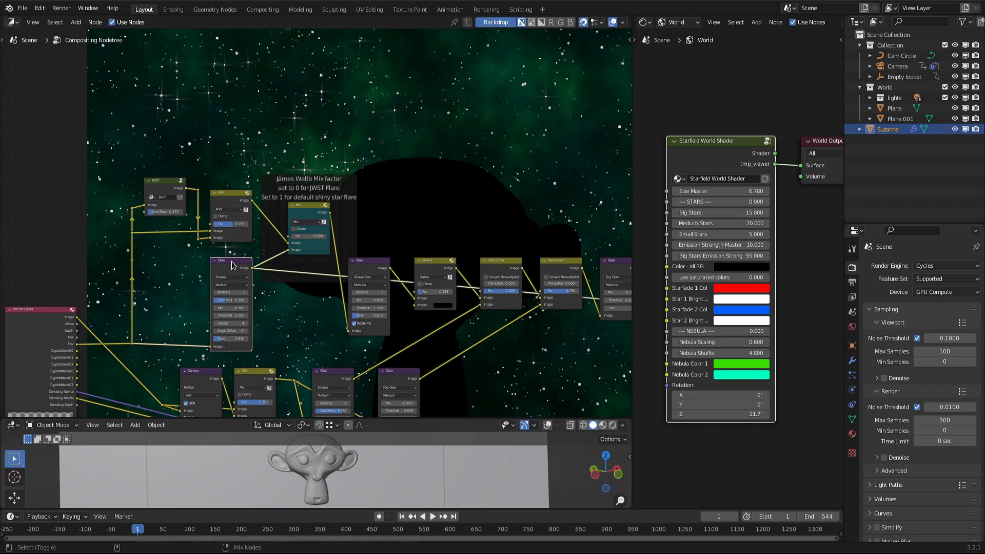
left_click(306, 209, "ctrl+shift")
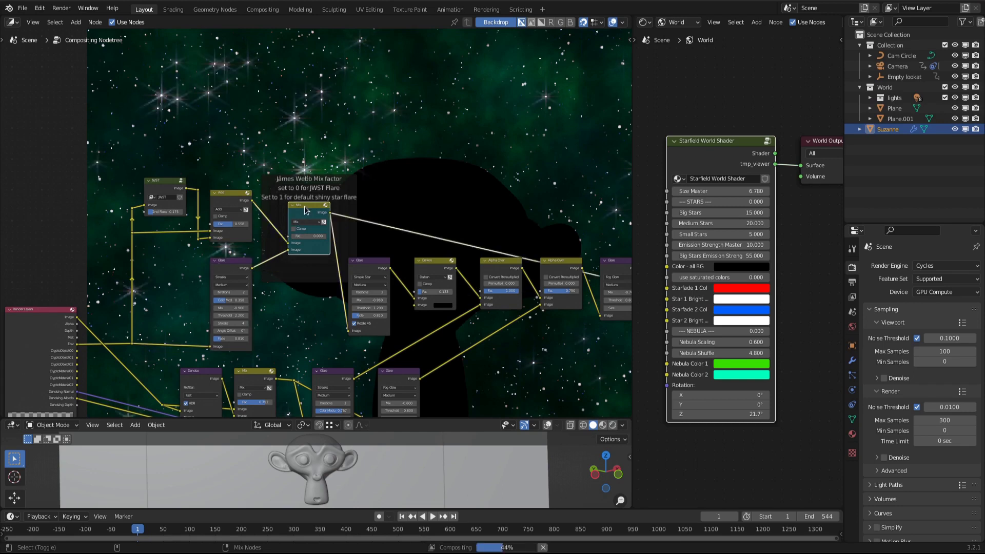
left_click_drag(308, 236, 331, 236)
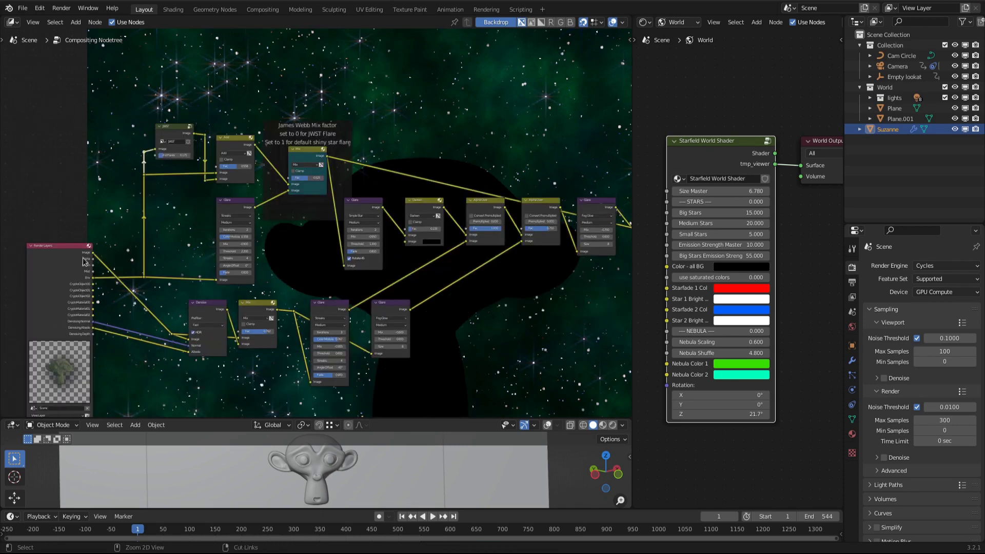
- Preview the Render Layers image and the first Alpha Over node, and reconnect the Viewer to the final Lens Distortion output
left_click(85, 259, "ctrl+shift")
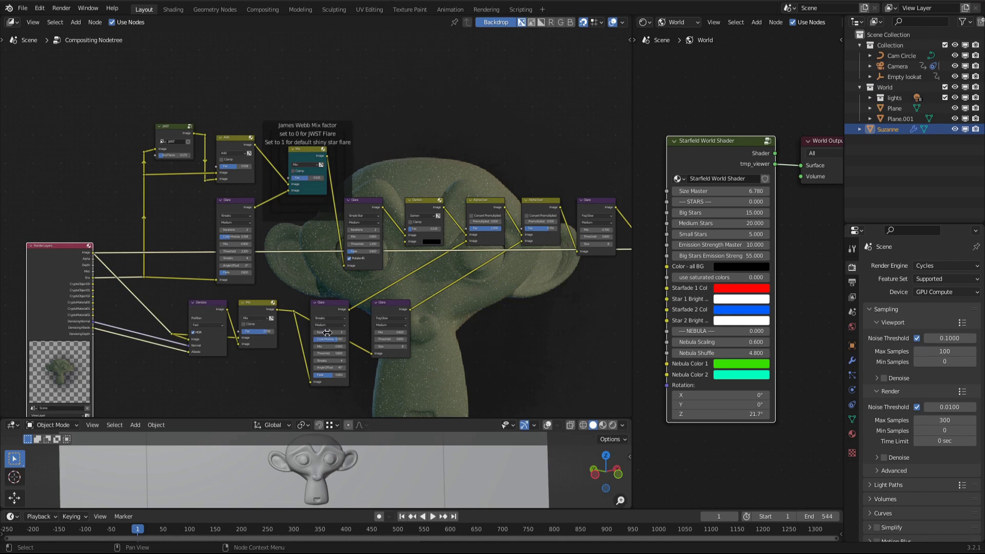
left_click(339, 320, "ctrl+shift")
left_click(487, 204, "ctrl+shift")
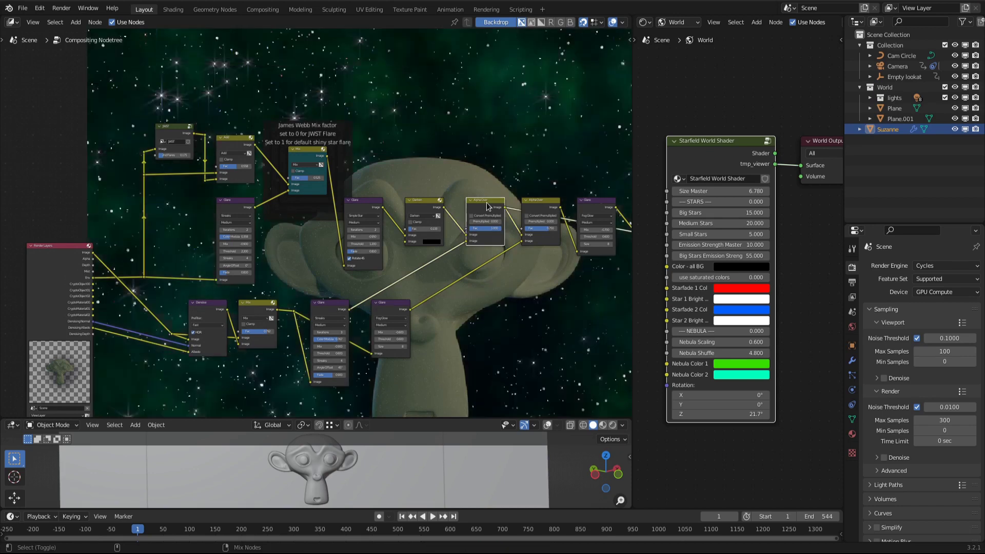
middle_click_drag(548, 283, 328, 280)
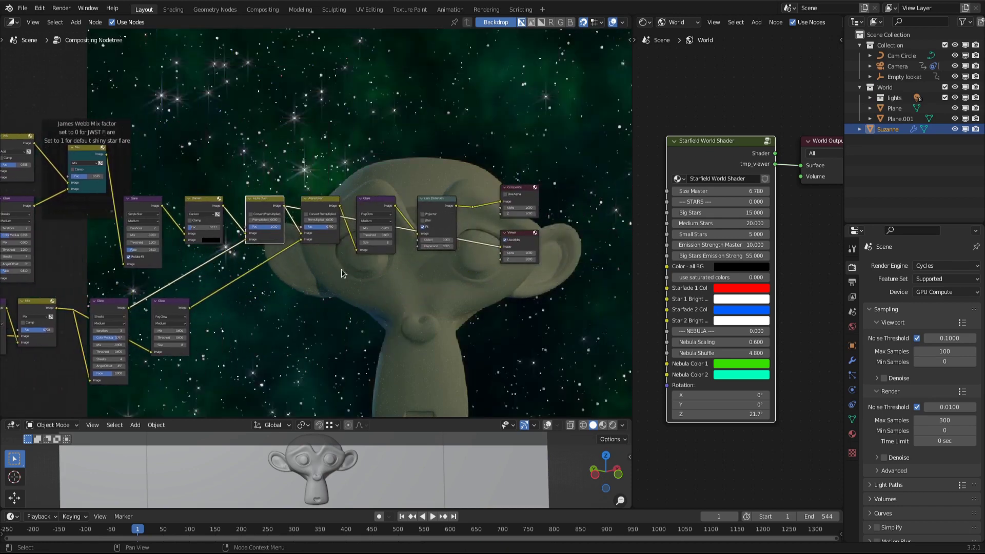
left_click(473, 207, "ctrl+shift")
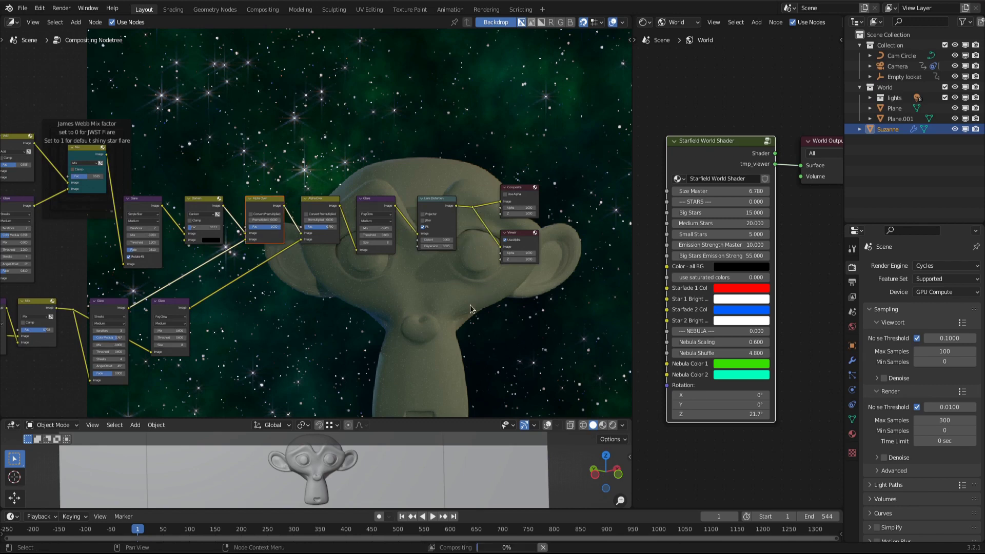
- Strongly increase the Lens Distortion node's Dispersion and reposition the backdrop to show the entire rendered head
left_click(438, 248)
type("0")
key("Return")
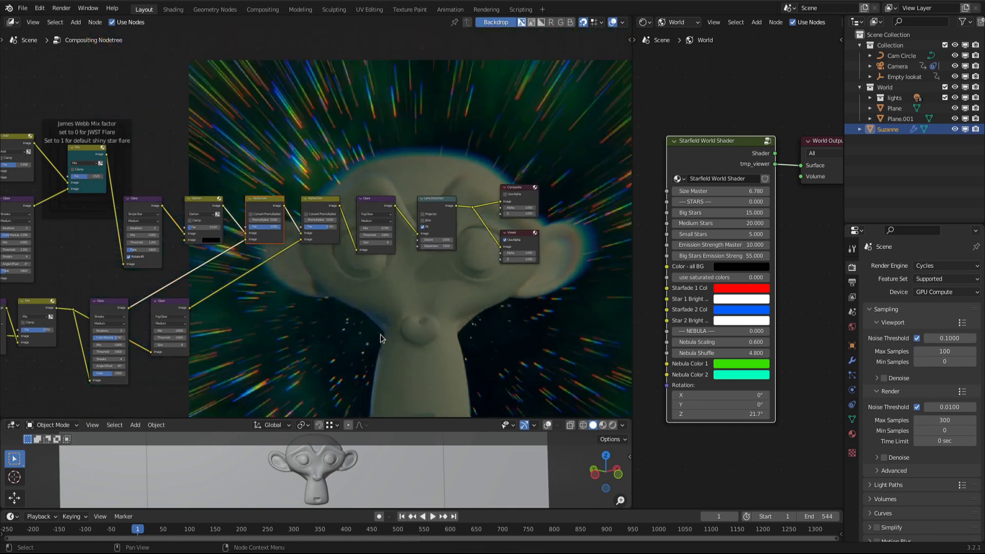
middle_click_drag(451, 327, 382, 261, "alt")
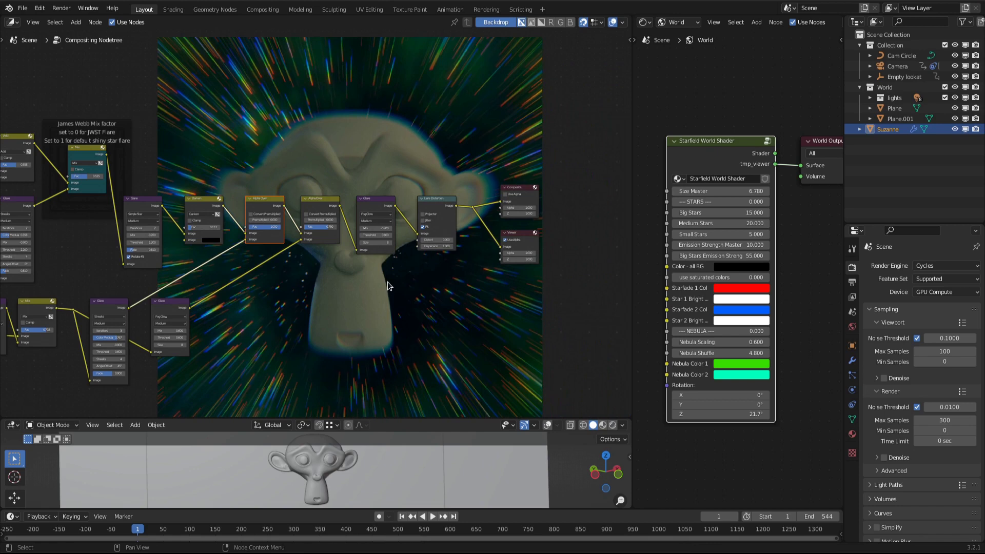